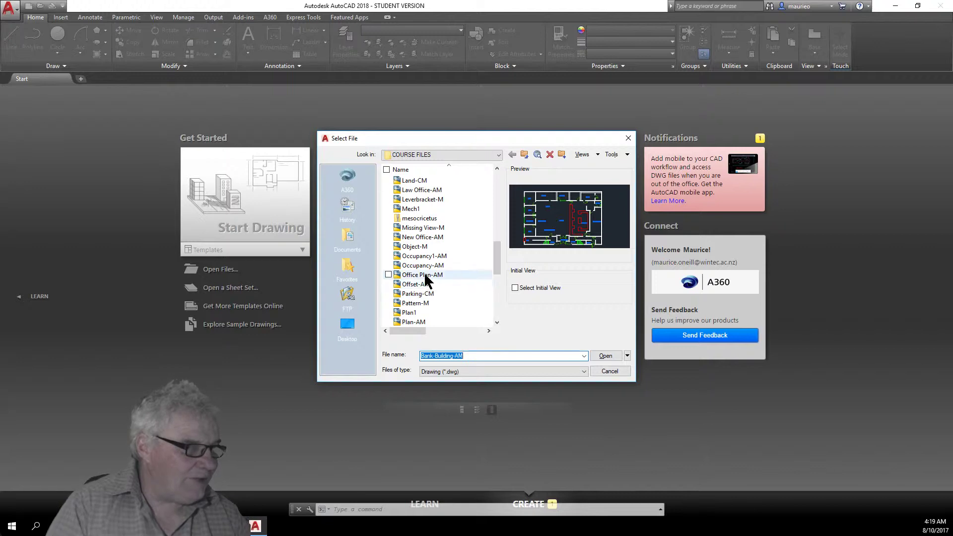
Step: Open the Office Plan-AM drawing and bring the large room with the double doors at the plan's north end into view
double_click(425, 275)
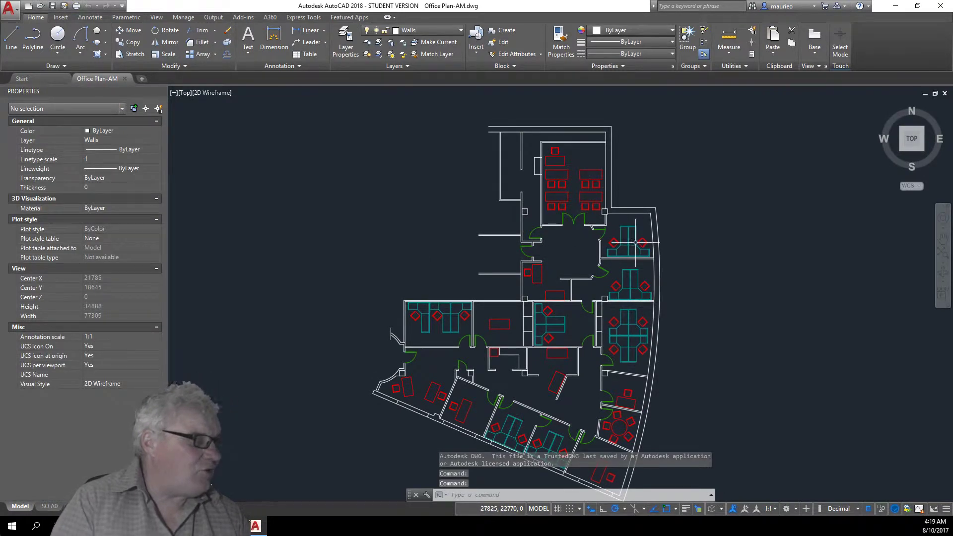
scroll(602, 180, "up", 6)
scroll(578, 177, "down", 6)
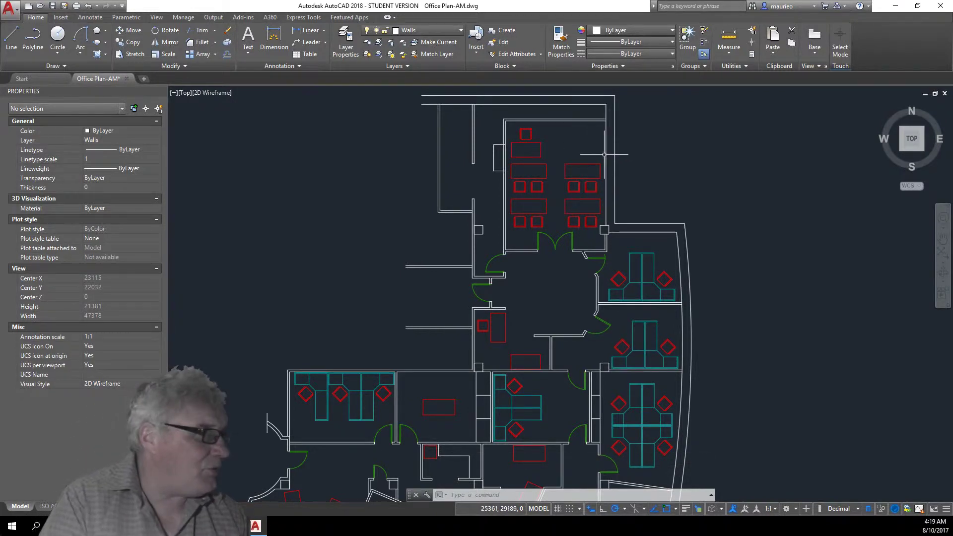
scroll(606, 154, "up", 4)
scroll(604, 155, "down", 3)
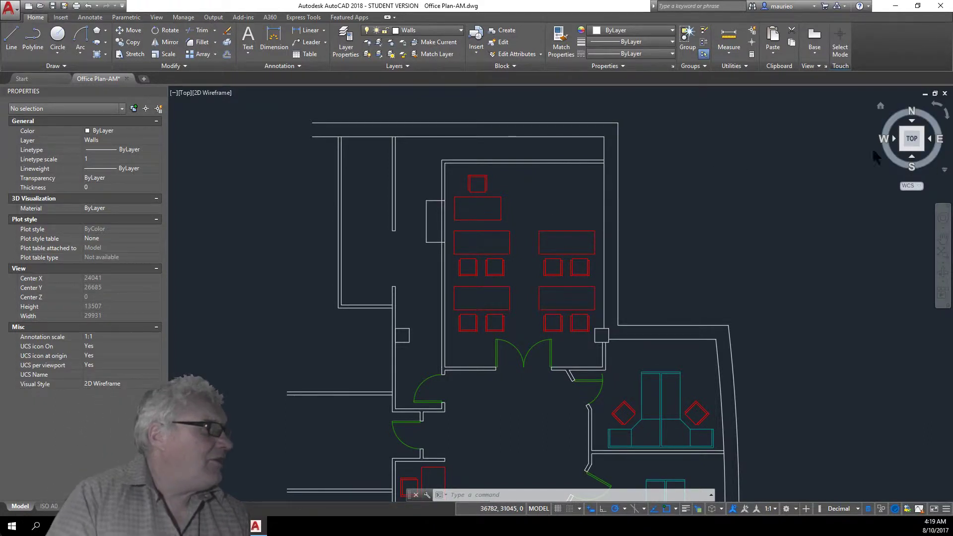
left_click(729, 54)
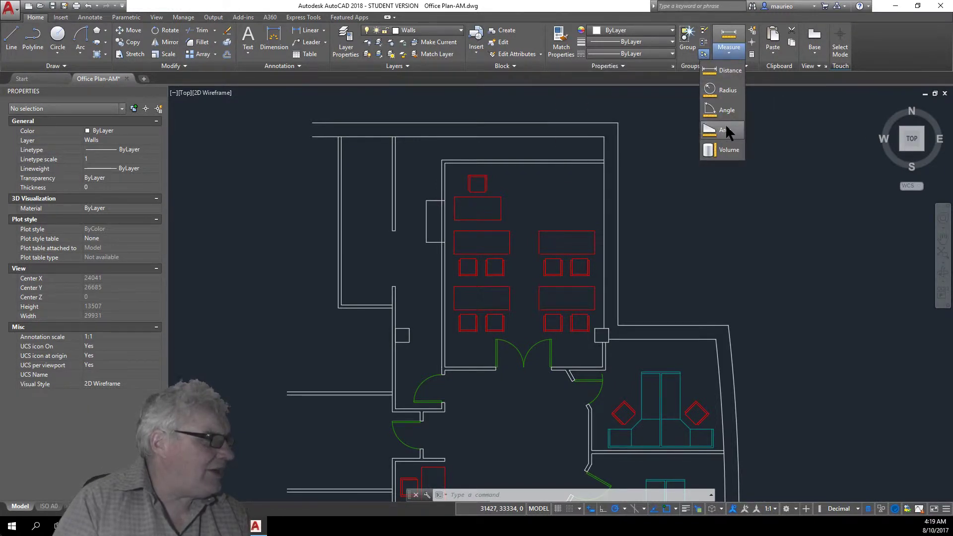
left_click(726, 129)
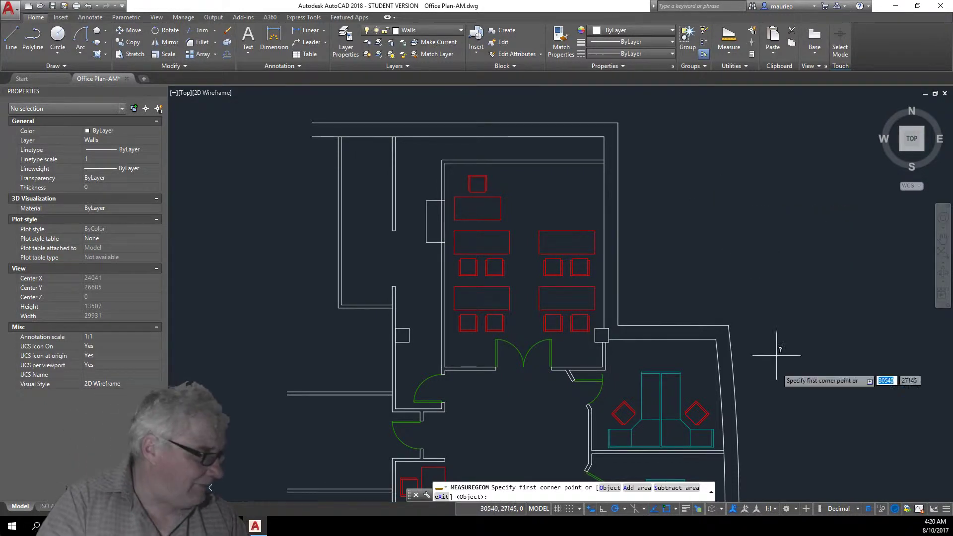
left_click(676, 508)
left_click(768, 446)
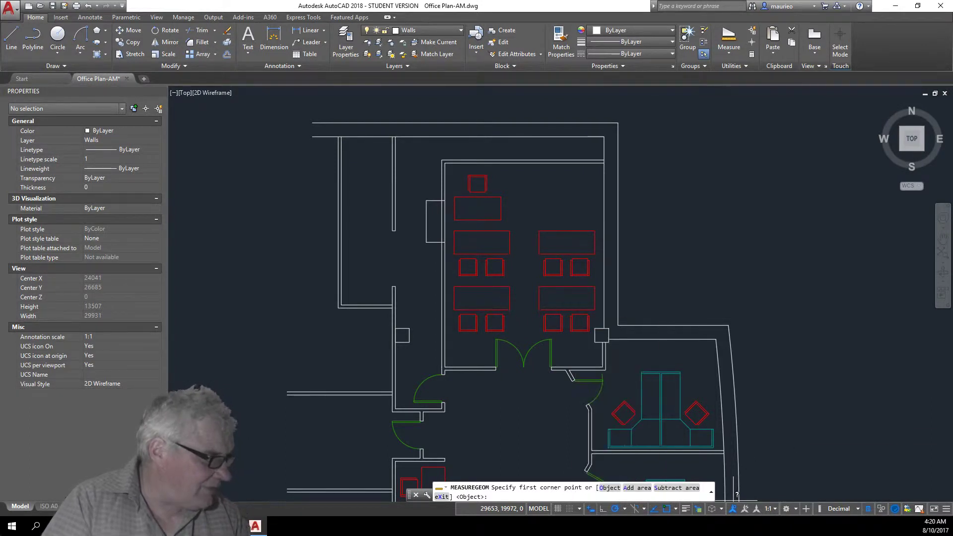
left_click(445, 161)
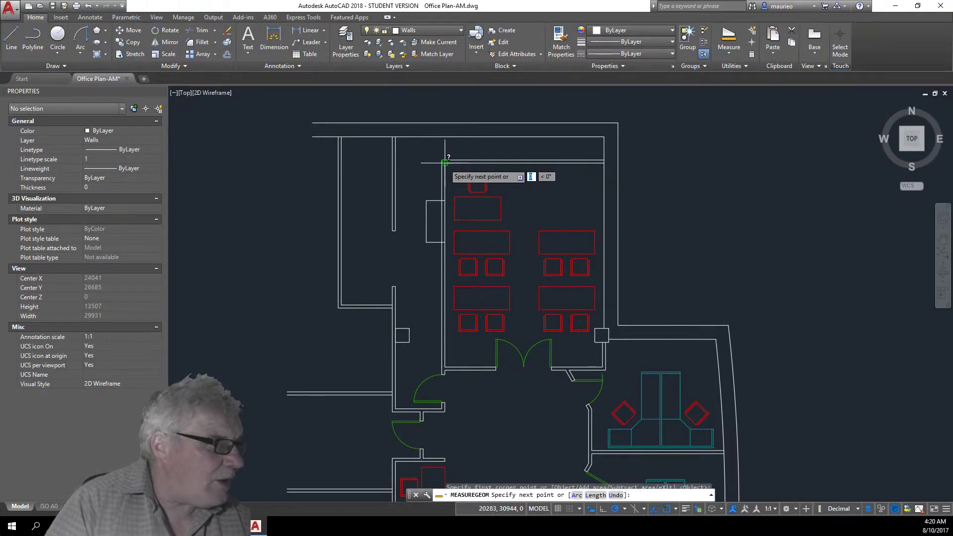
left_click(604, 162)
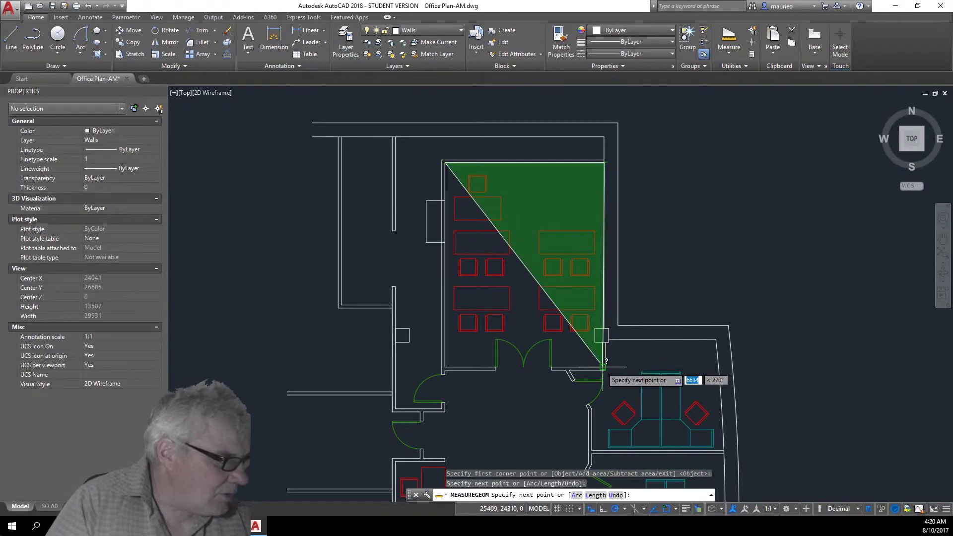
left_click(603, 367)
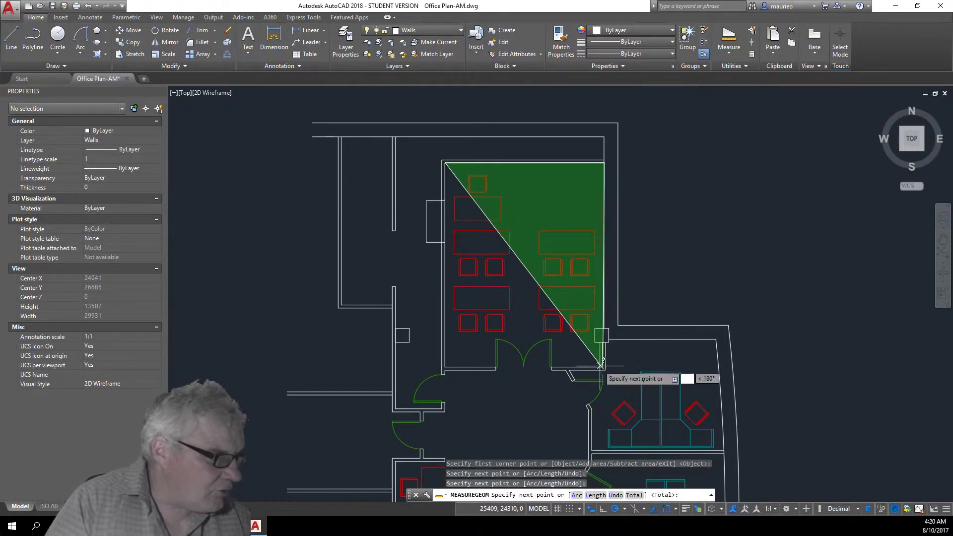
left_click(444, 368)
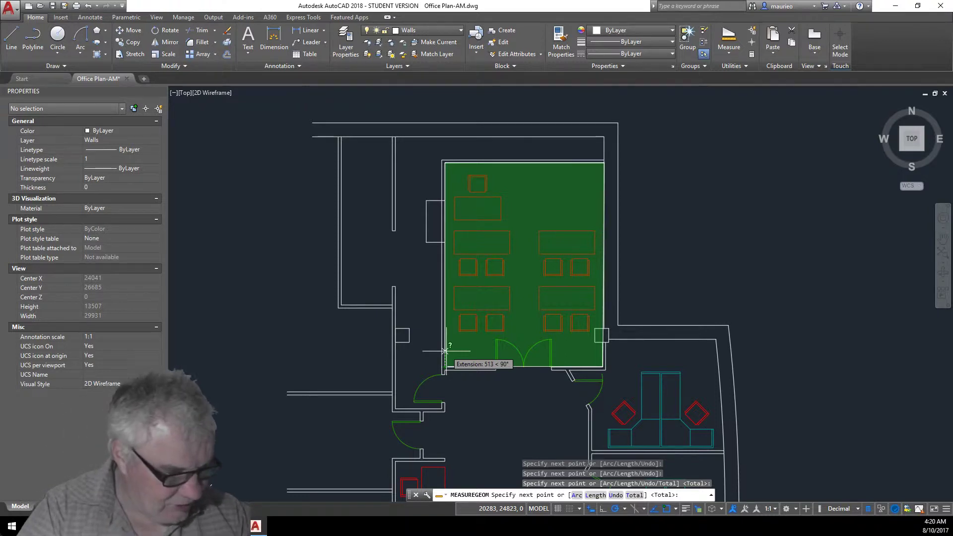
key("Escape")
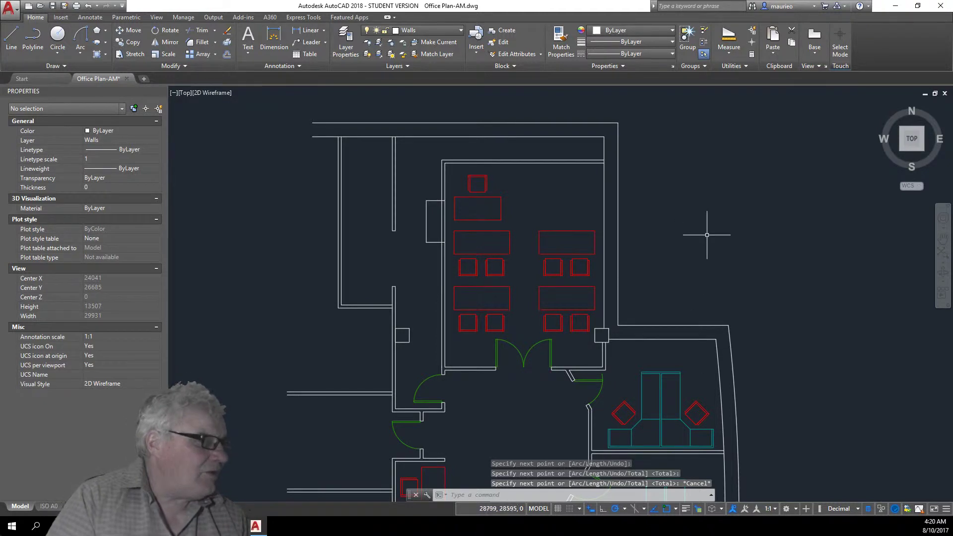
left_click(730, 52)
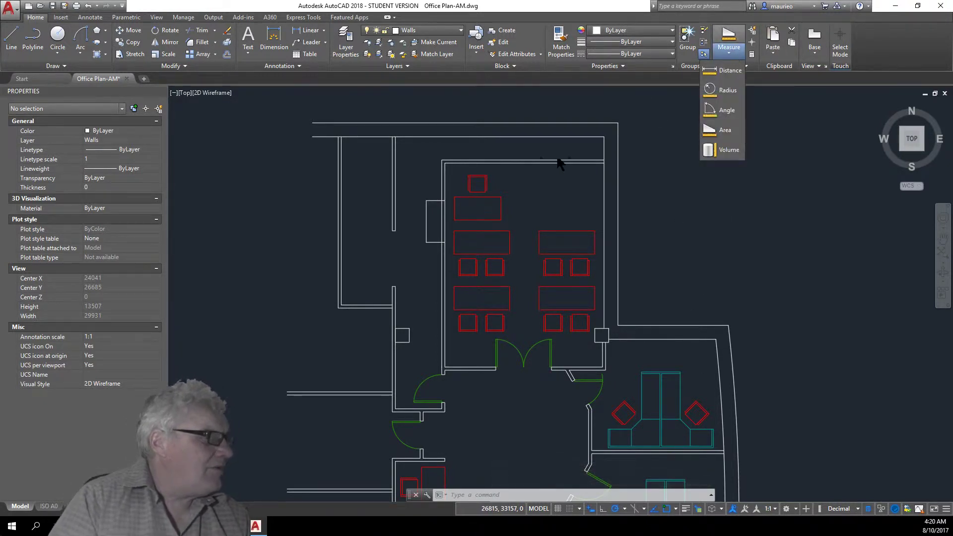
left_click(710, 128)
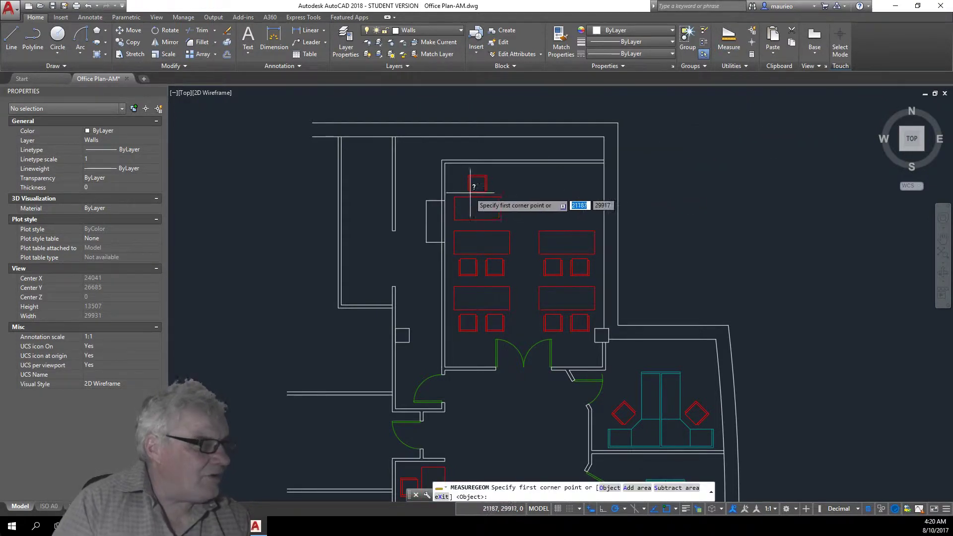
left_click(445, 163)
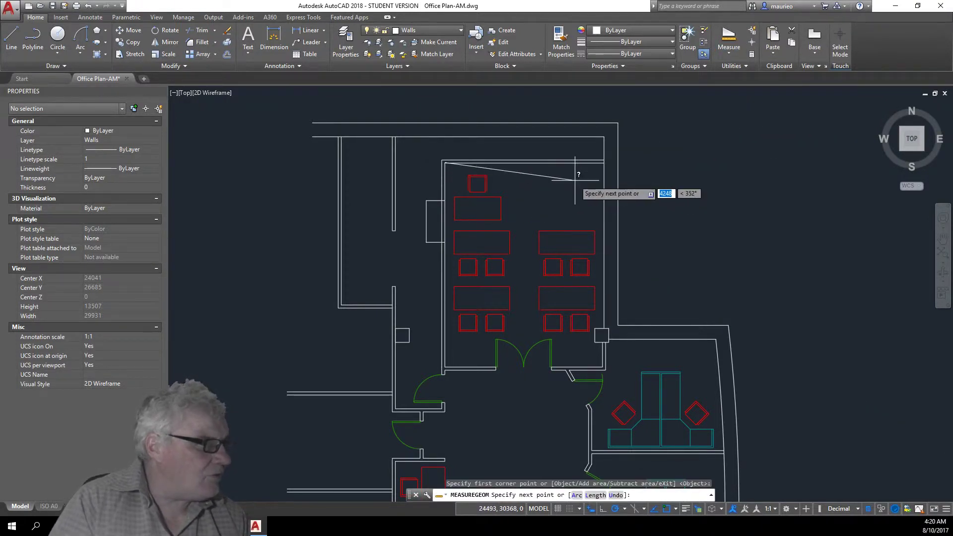
left_click(604, 163)
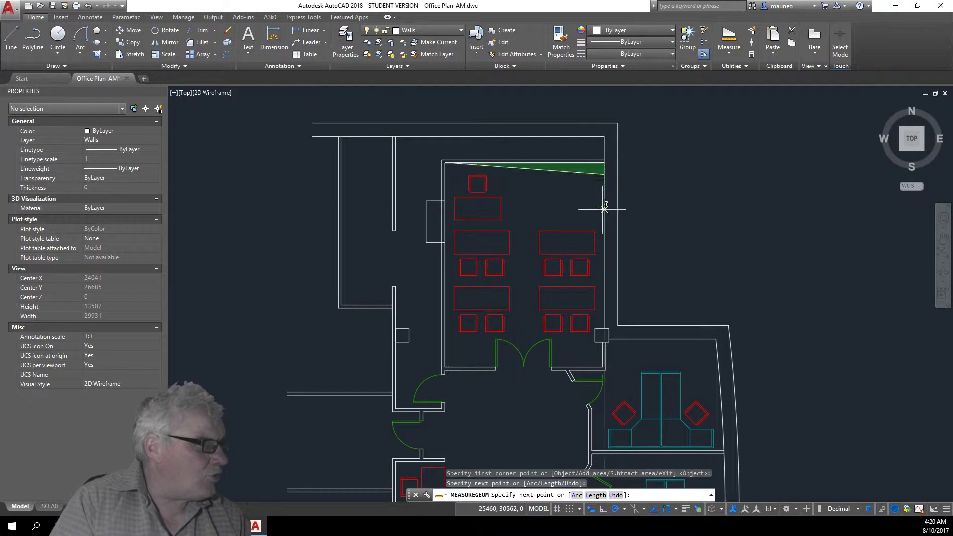
left_click(605, 342)
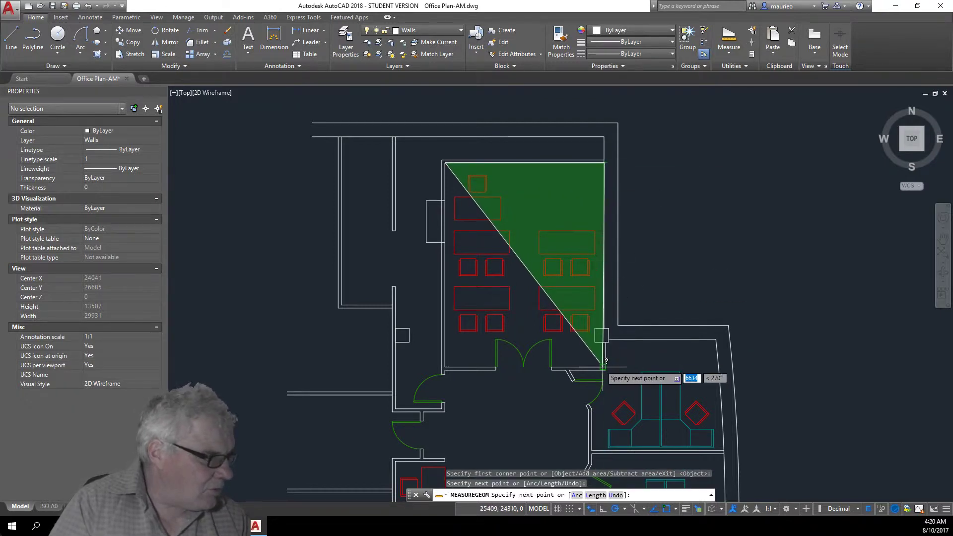
left_click(444, 367)
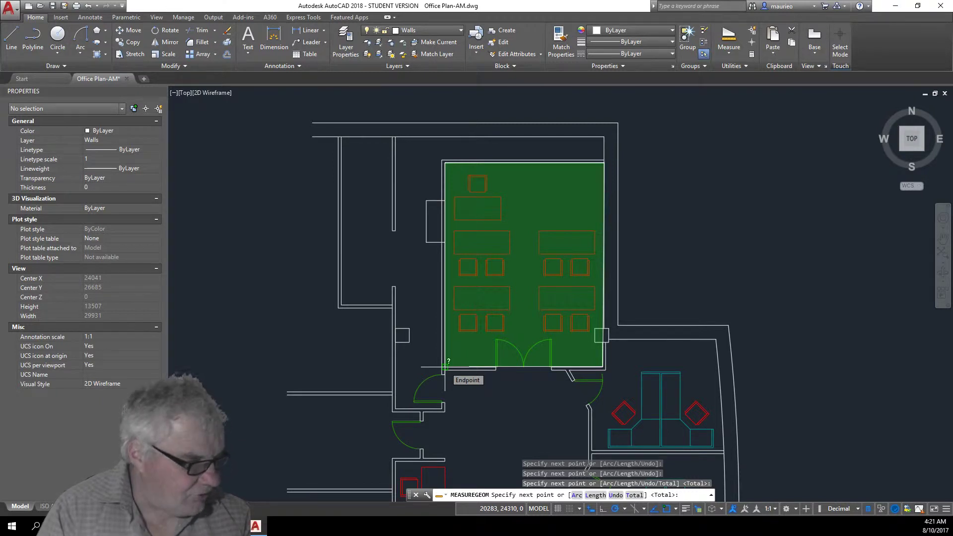
type("t")
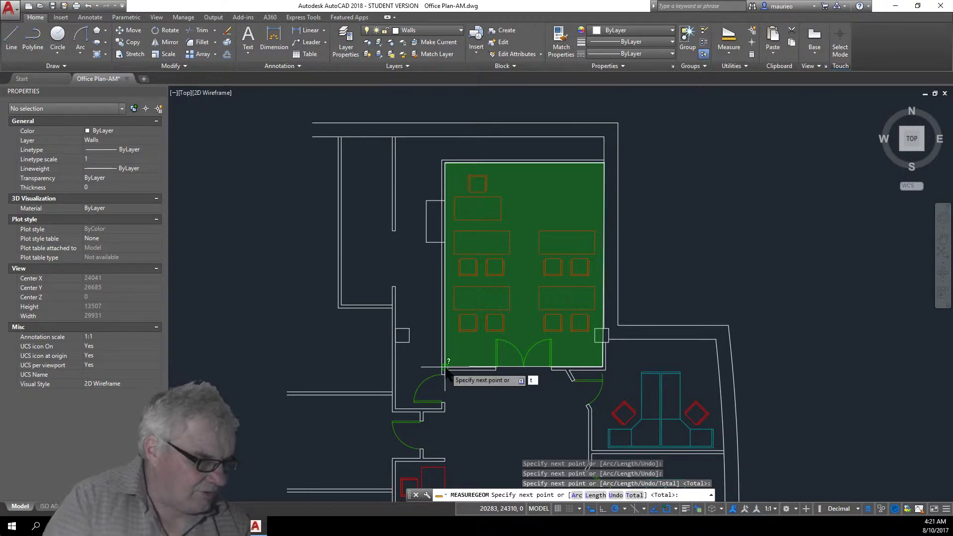
key("Escape")
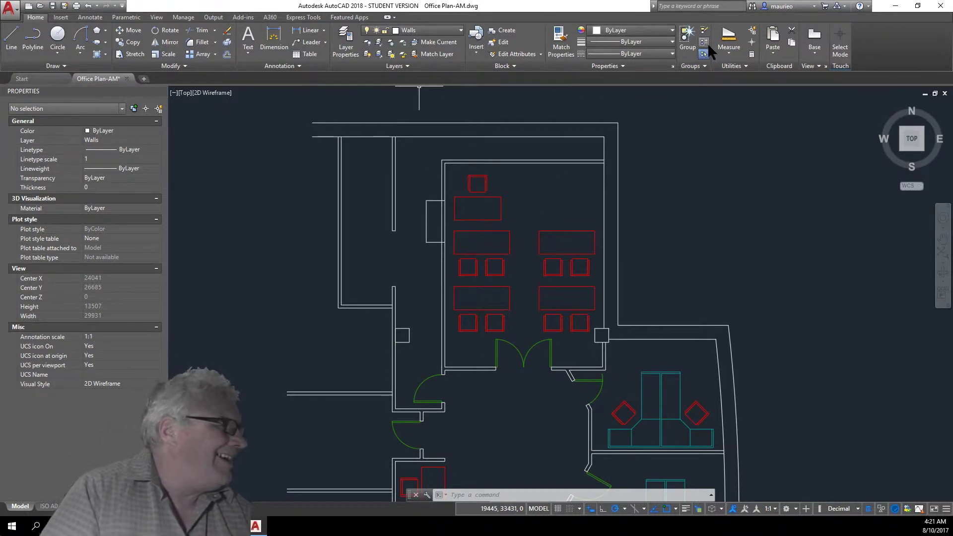
Step: Measure the area and perimeter of the north room with the double doors, using its four inner wall corners
left_click(730, 50)
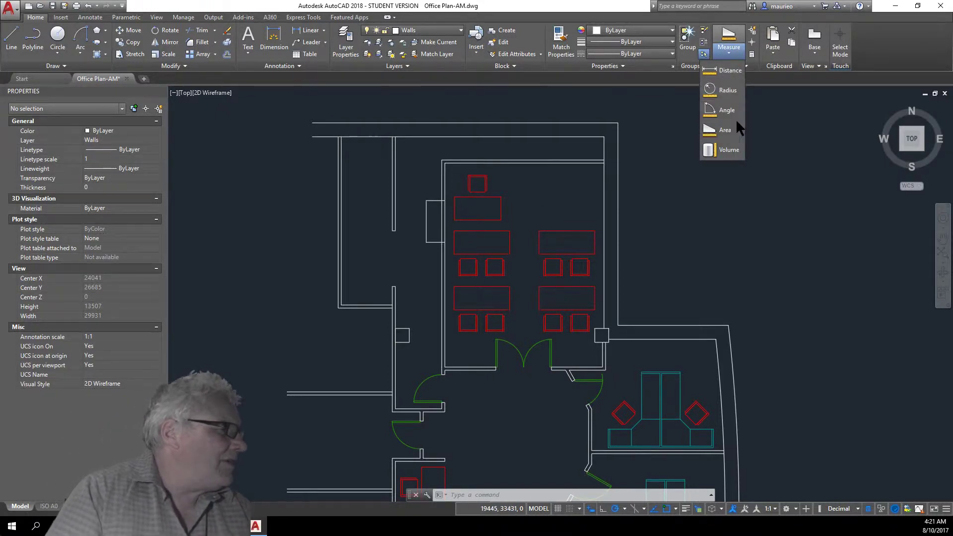
left_click(725, 130)
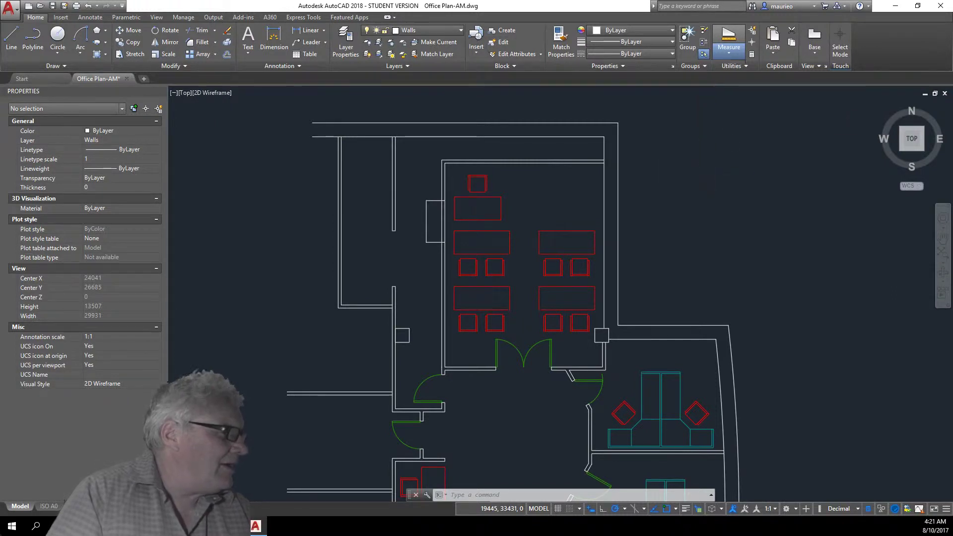
left_click(445, 162)
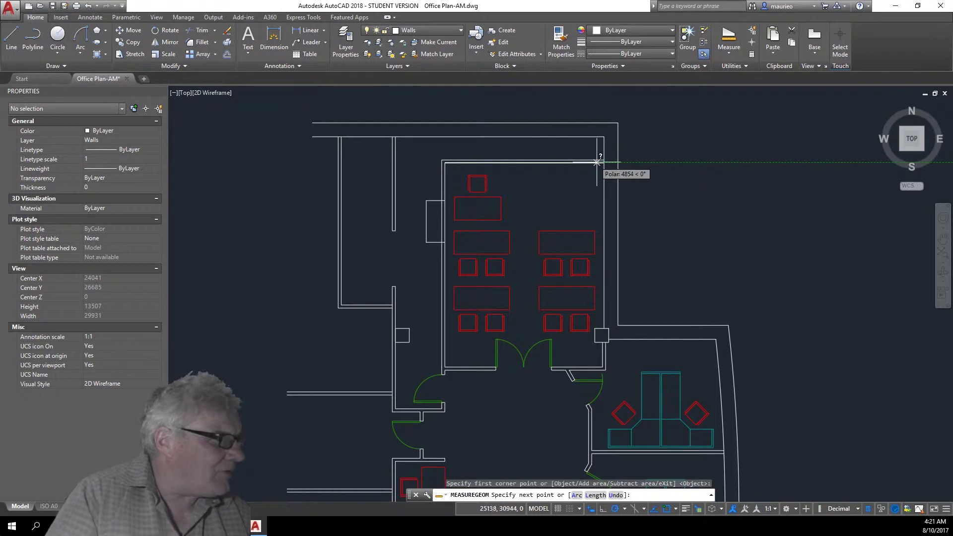
left_click(603, 162)
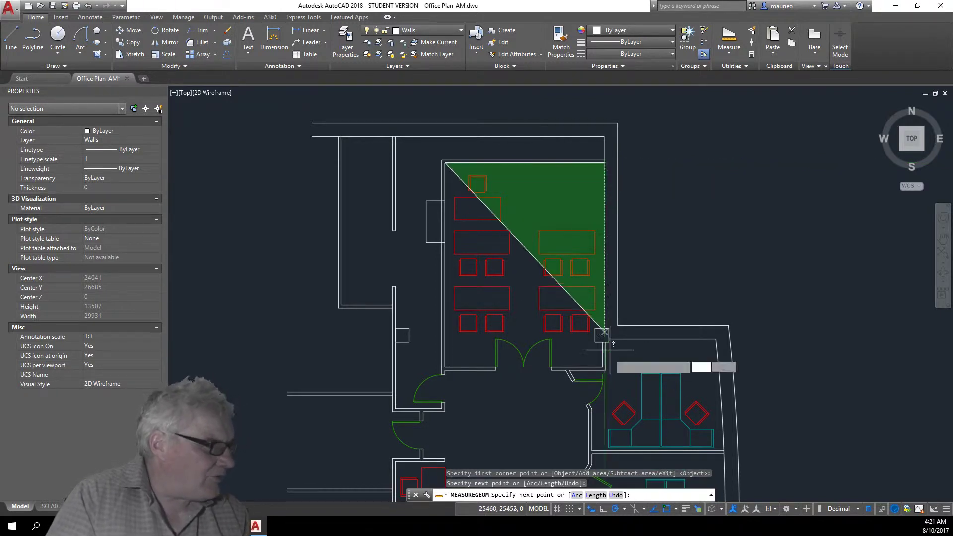
left_click(602, 367)
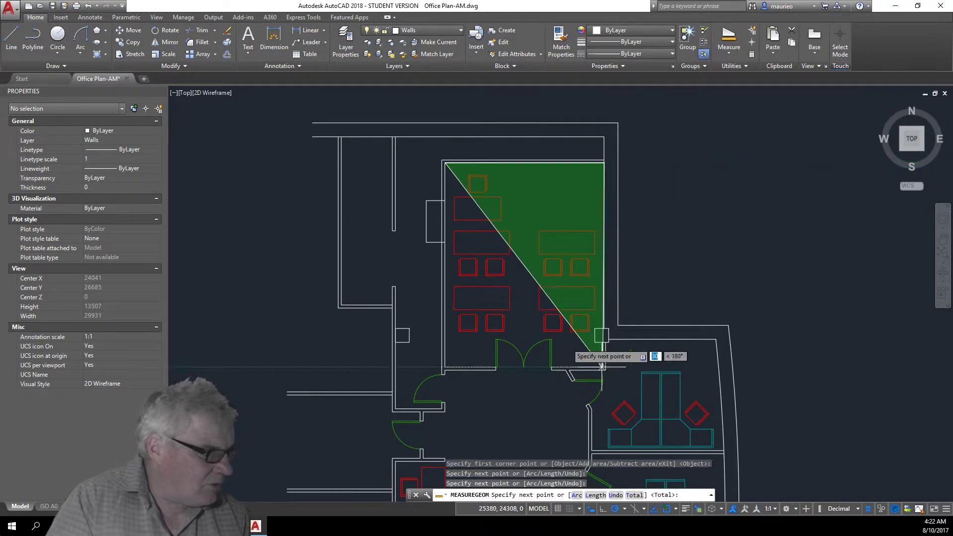
left_click(445, 367)
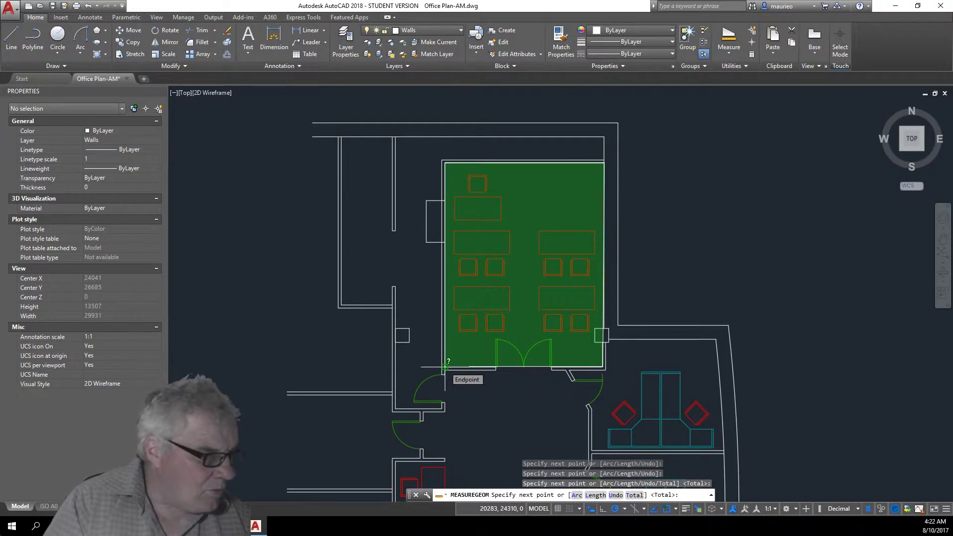
left_click(445, 367)
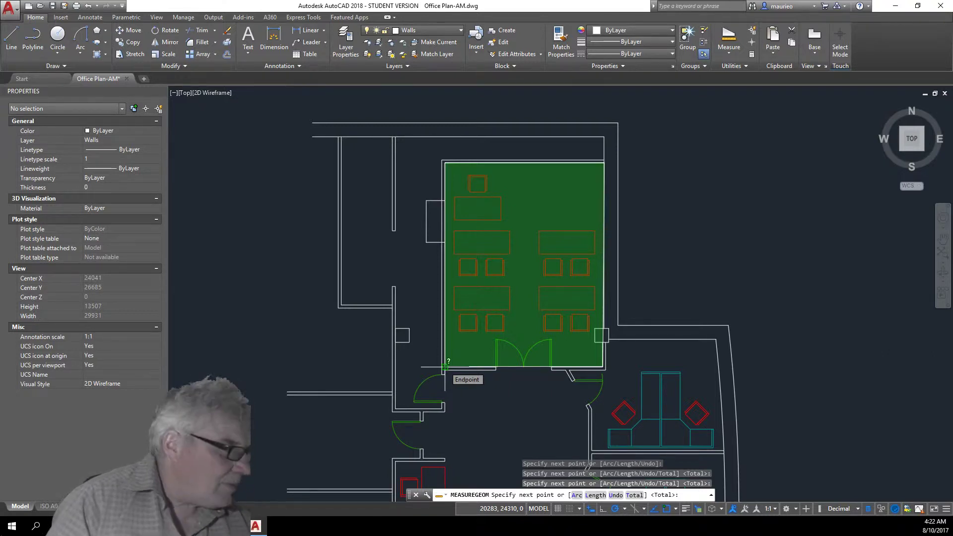
key("Return")
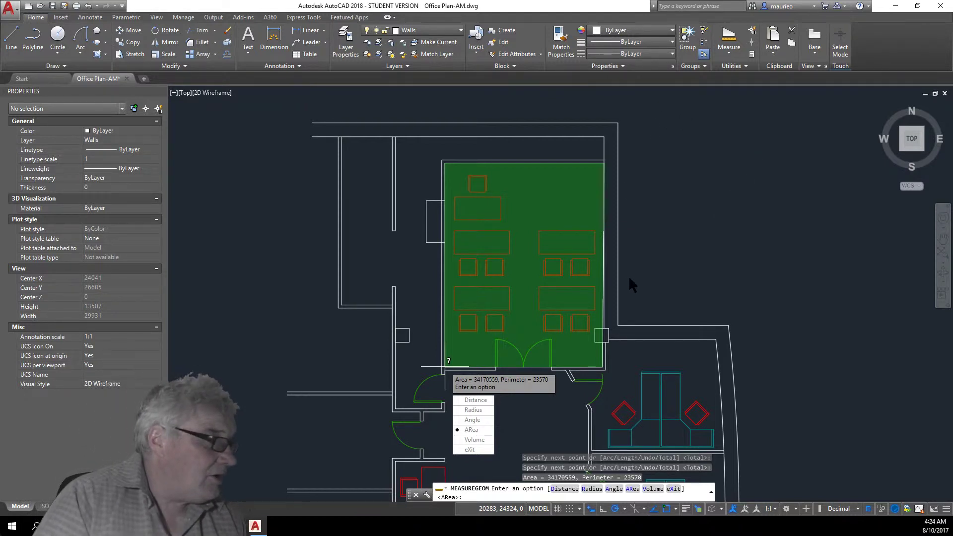
key("Escape")
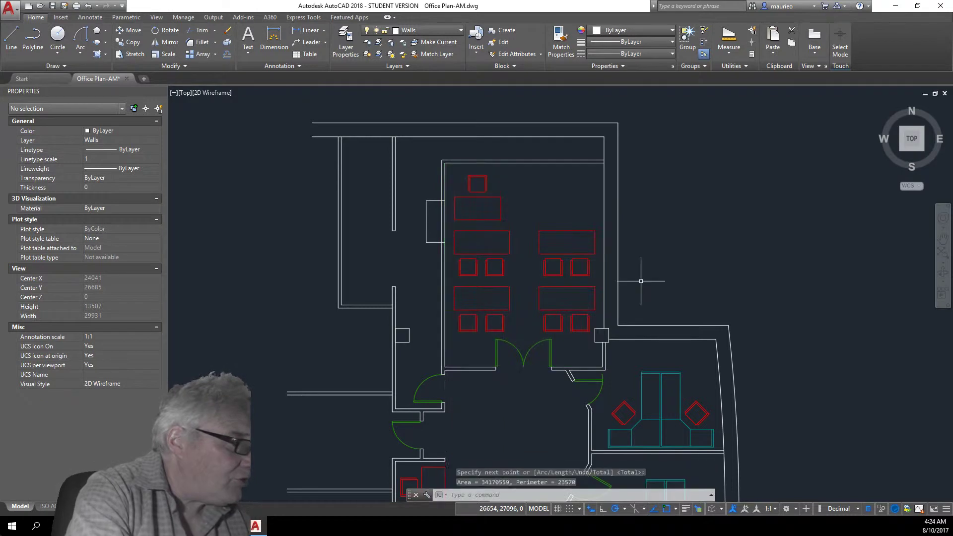
Step: Measure the distance along the west side of the square column in the north room's east wall
left_click(730, 50)
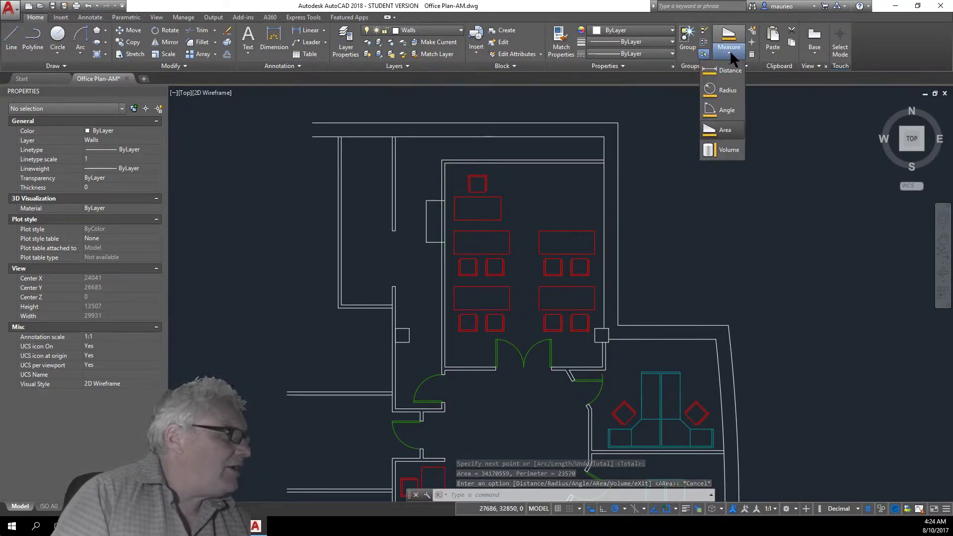
left_click(726, 70)
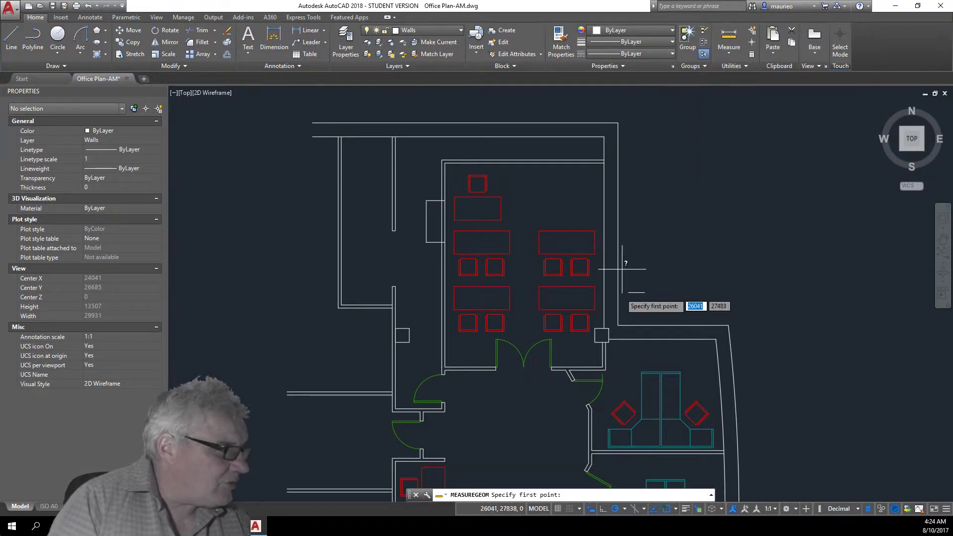
left_click(603, 342)
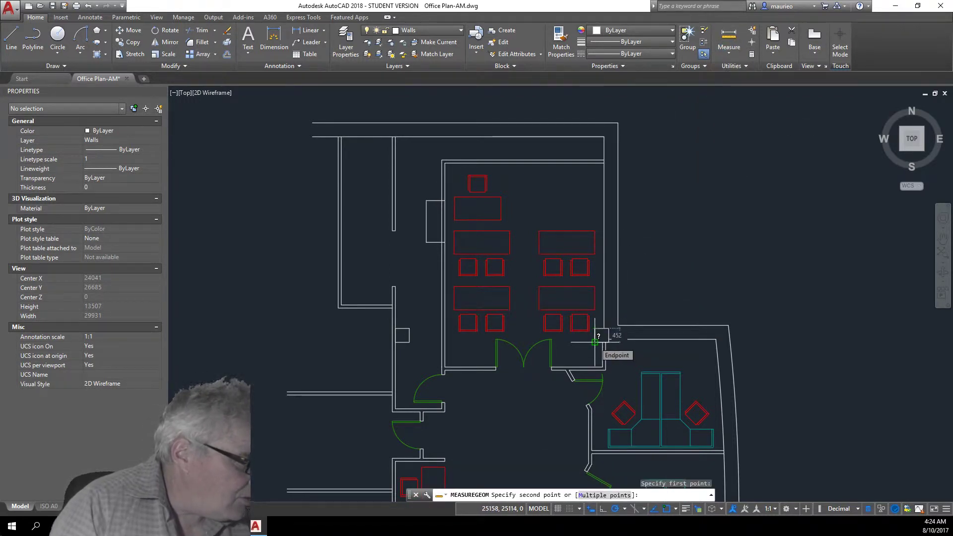
left_click(595, 342)
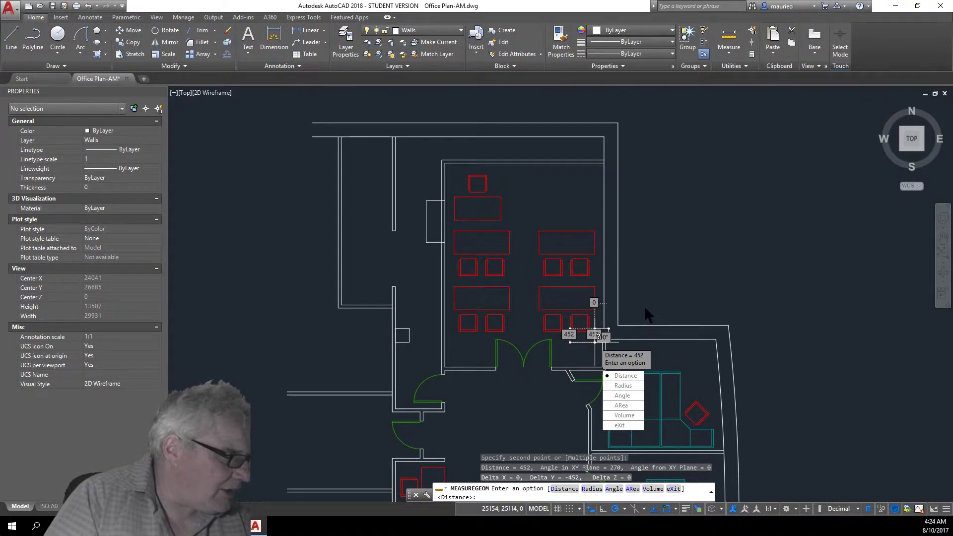
key("Escape")
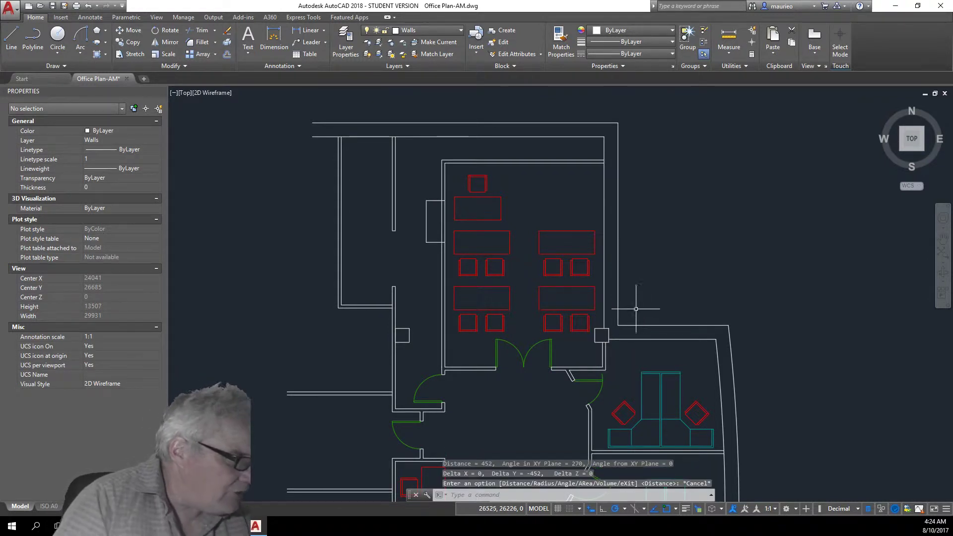
Step: Measure the distance along the north side of the square column in the north room's east wall
left_click(728, 36)
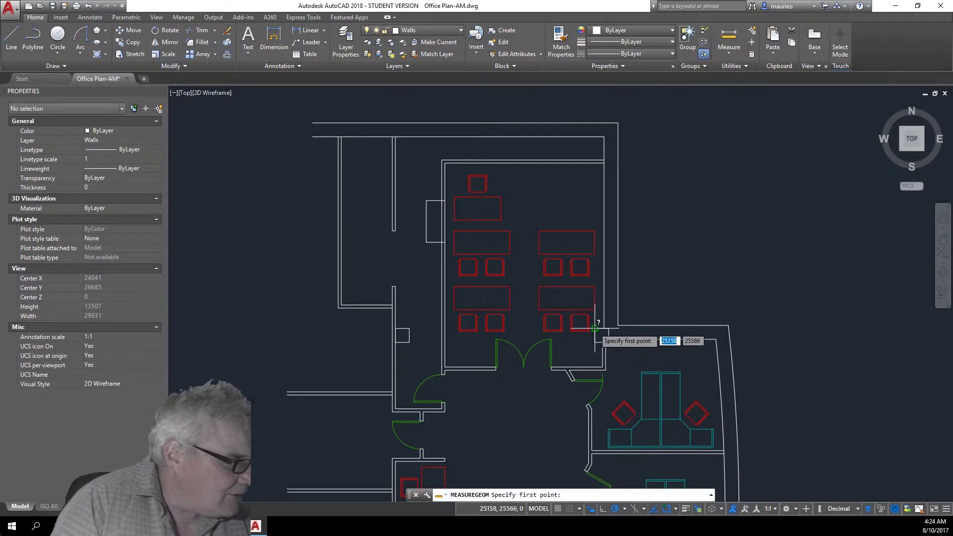
left_click(595, 329)
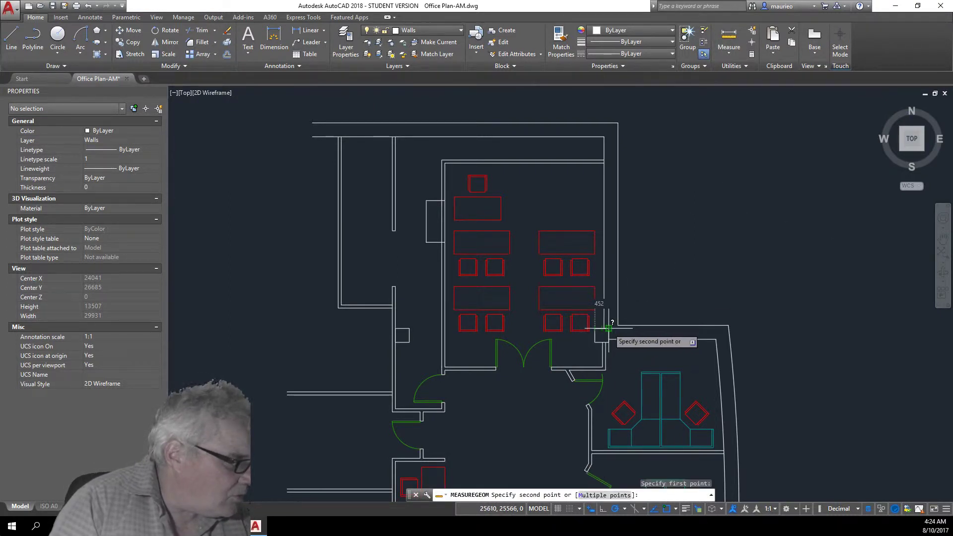
left_click(609, 328)
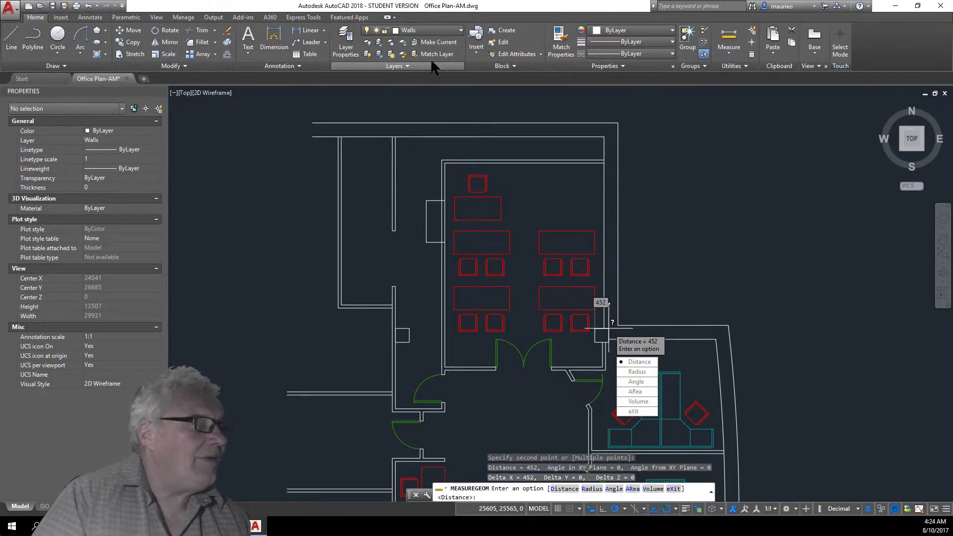
Step: Thaw the Area layer and end the running measurement
left_click(462, 29)
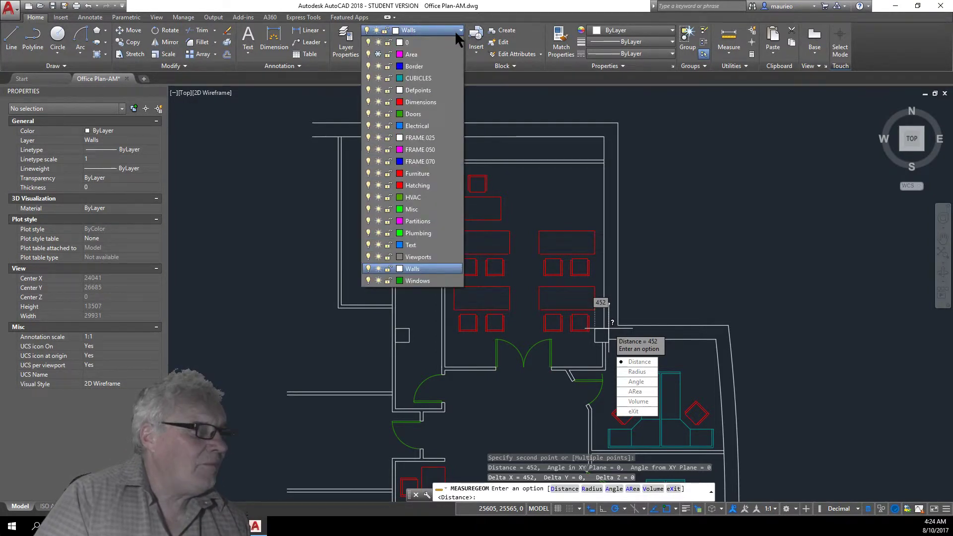
left_click(378, 53)
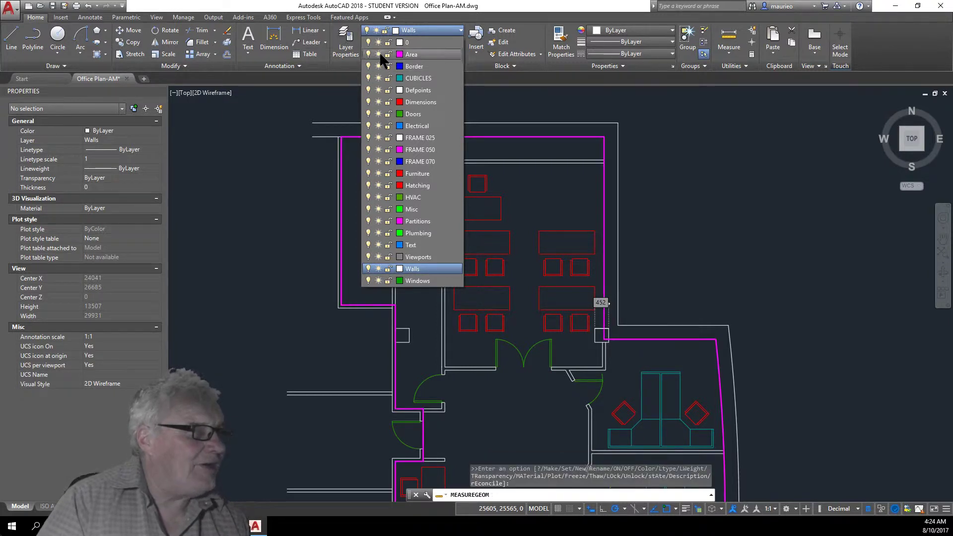
left_click(716, 269)
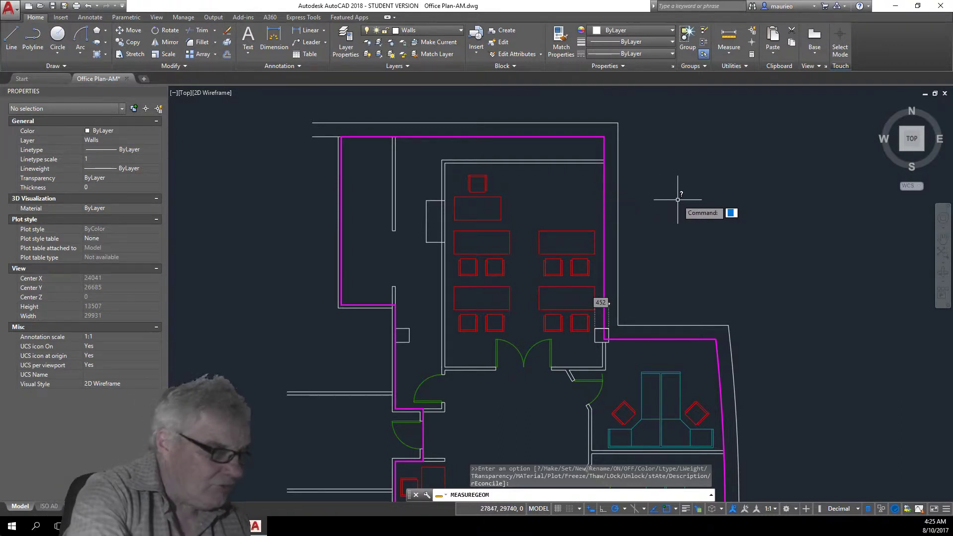
key("Escape")
key("Escape")
key("Escape")
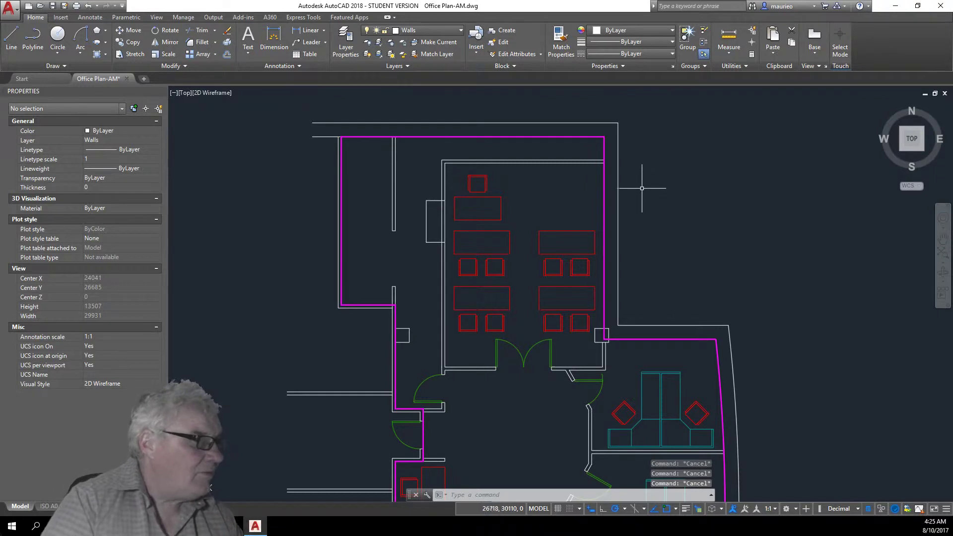
Step: Inspect the properties of the magenta boundary polyline on the Area layer and measure its area and perimeter with the Object option
left_click(603, 193)
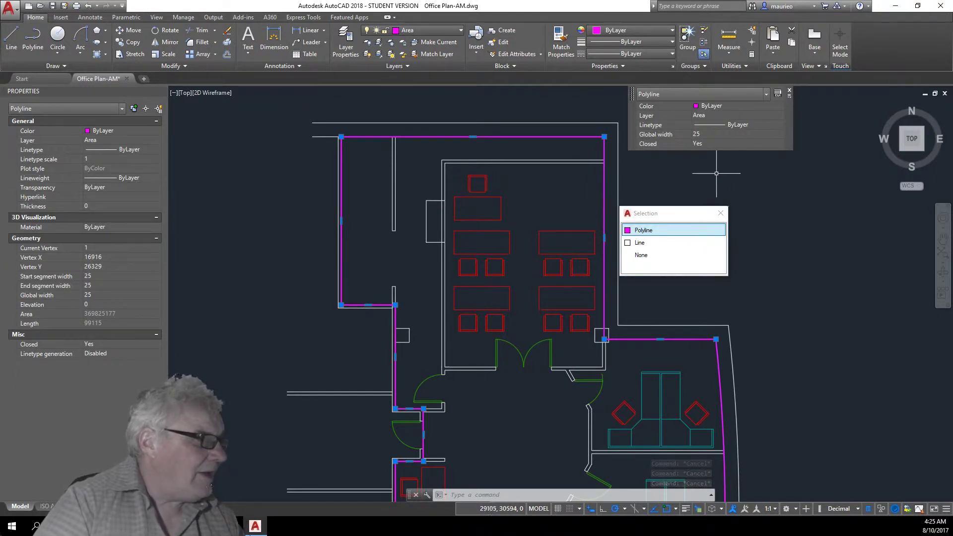
left_click(650, 230)
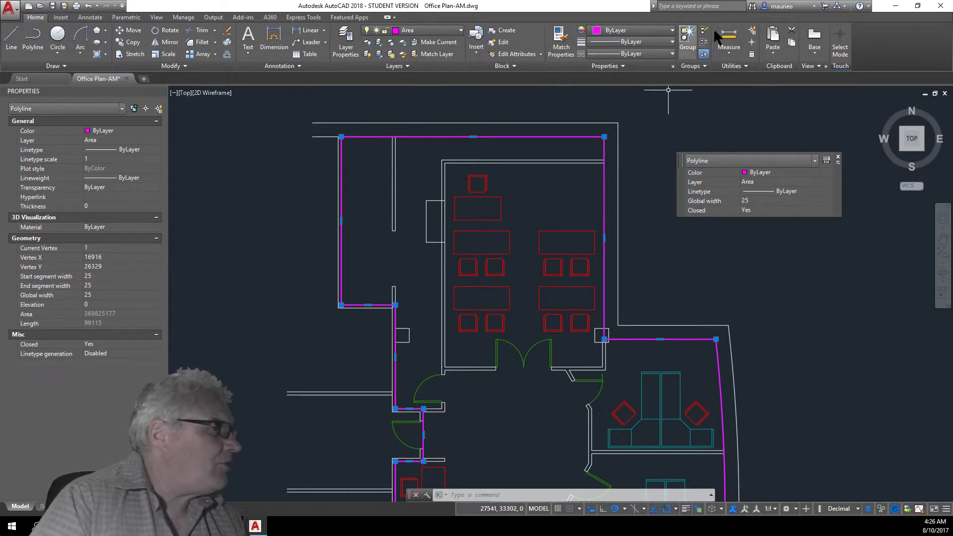
left_click(728, 52)
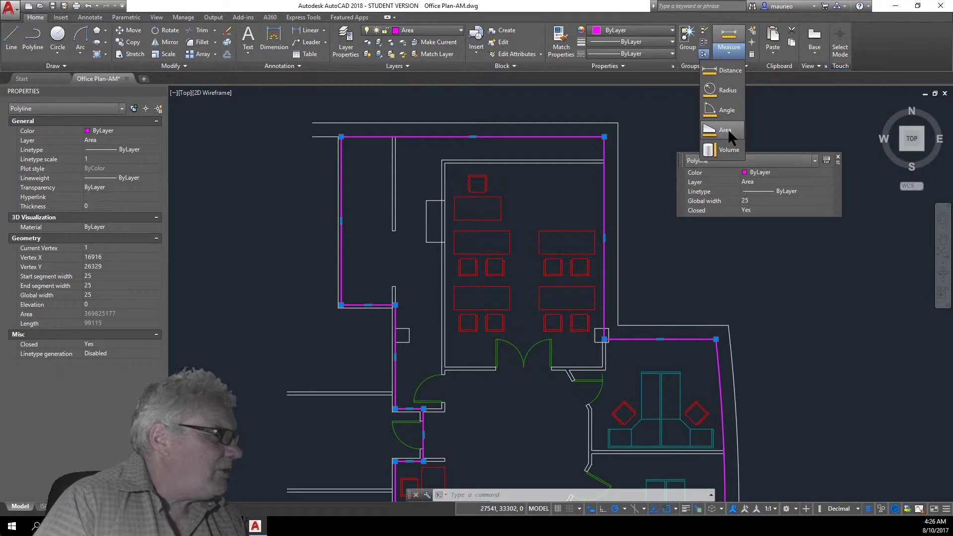
left_click(728, 129)
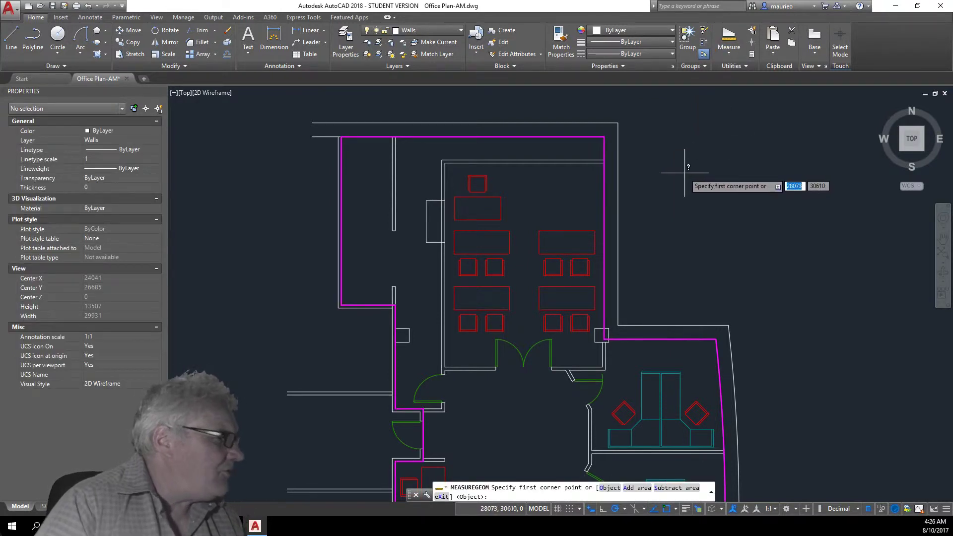
left_click(602, 488)
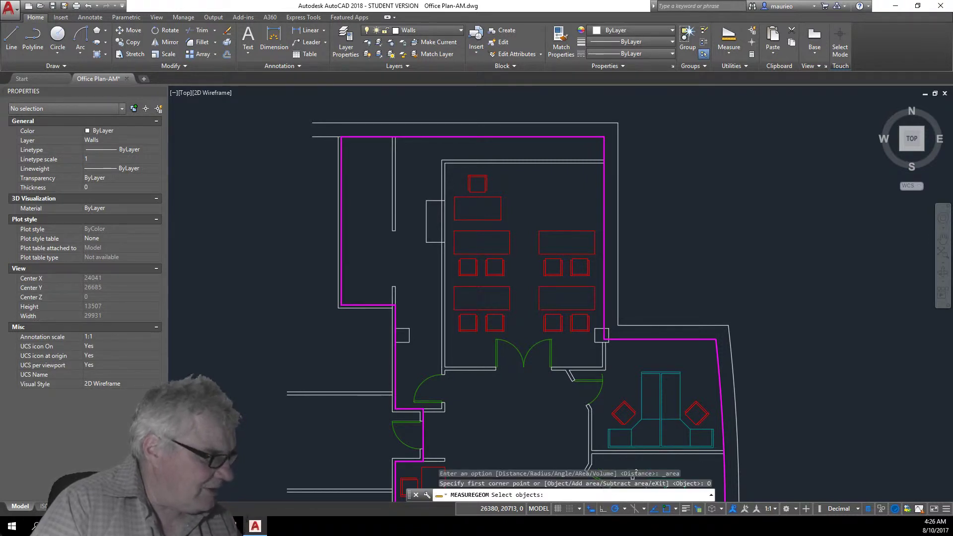
left_click(603, 258)
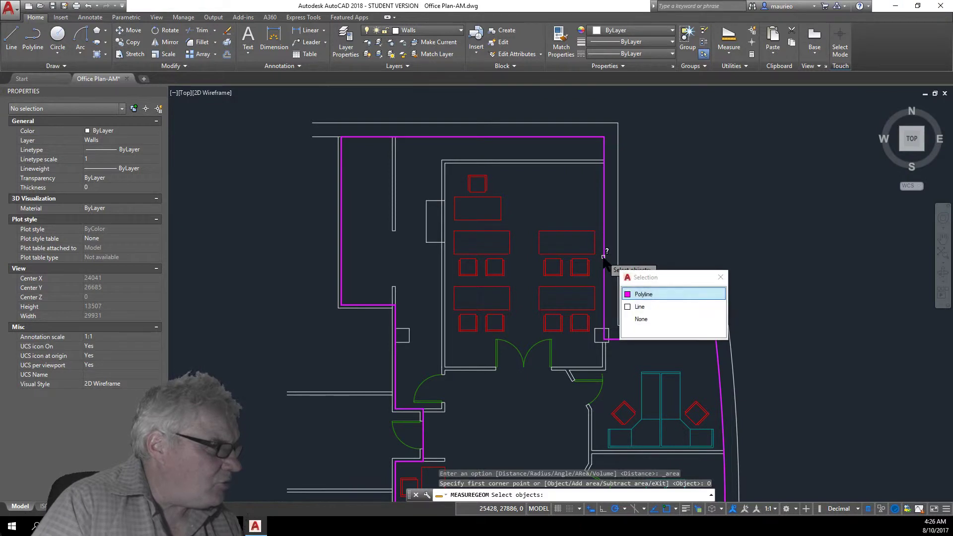
left_click(641, 294)
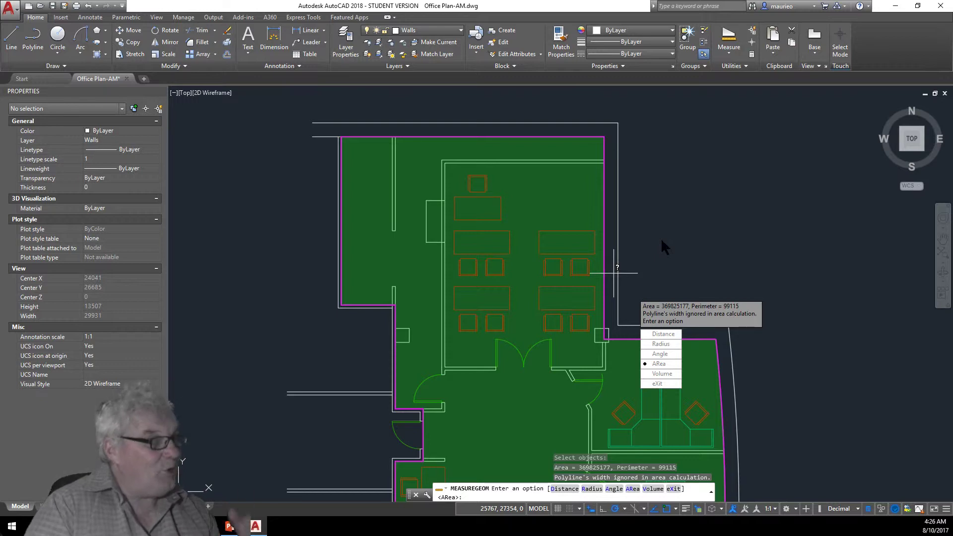
scroll(723, 198, "down", 6)
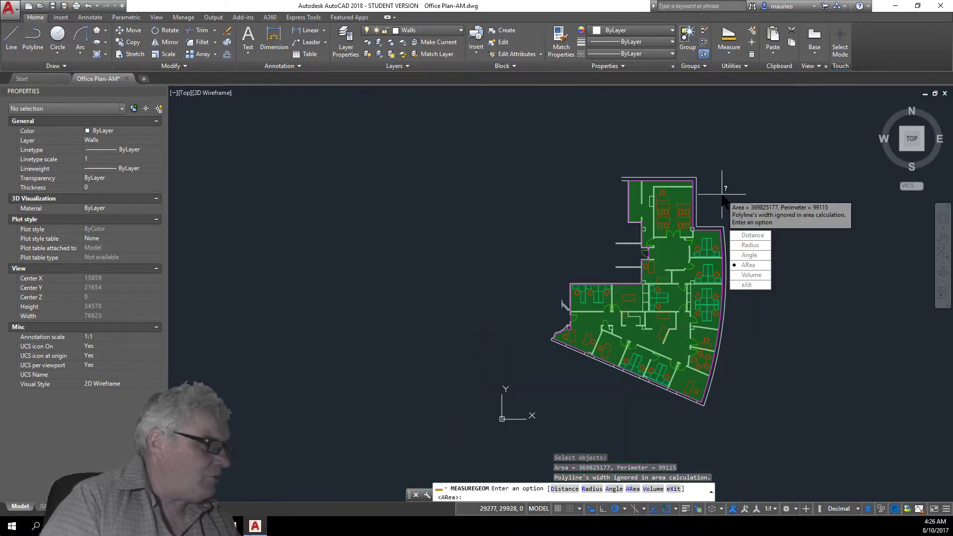
scroll(751, 325, "up", 3)
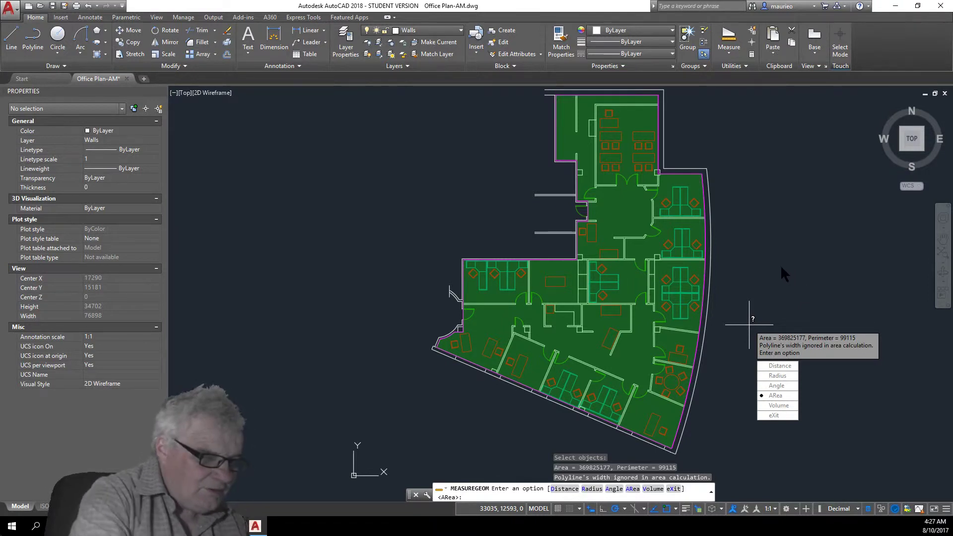
key("Escape")
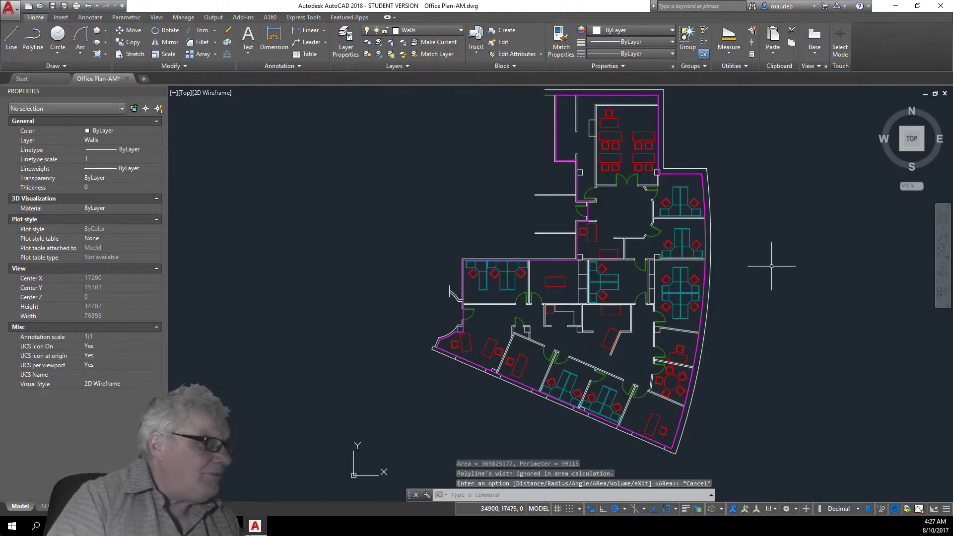
Step: Use selection cycling on the curved east wall to pick the boundary polyline and the overlapping wall arc in turn, clearing each selection
left_click(705, 224)
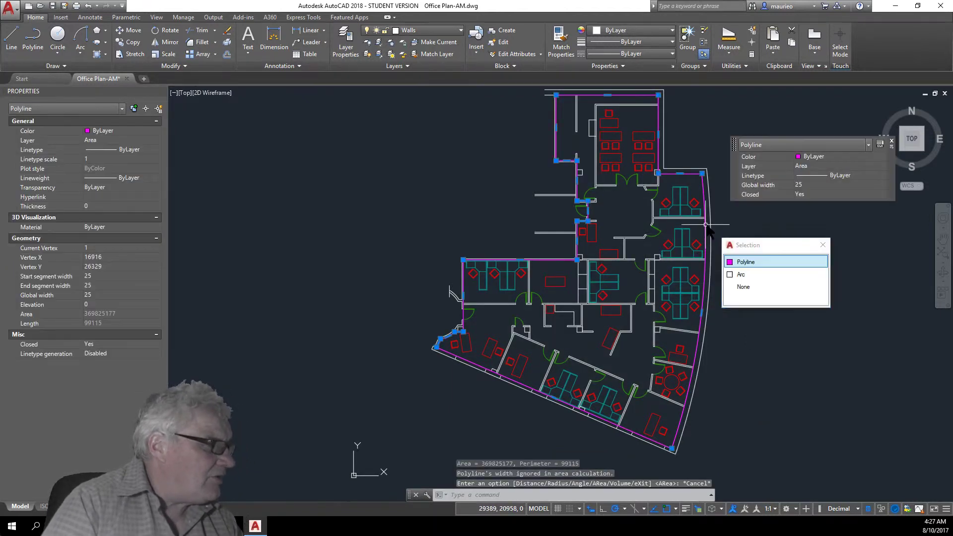
left_click(766, 260)
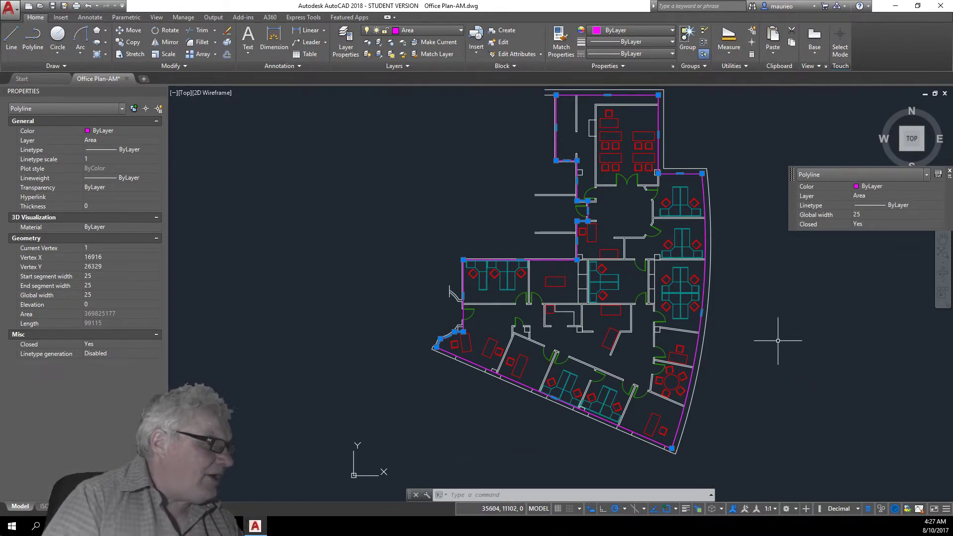
key("Escape")
key("Escape")
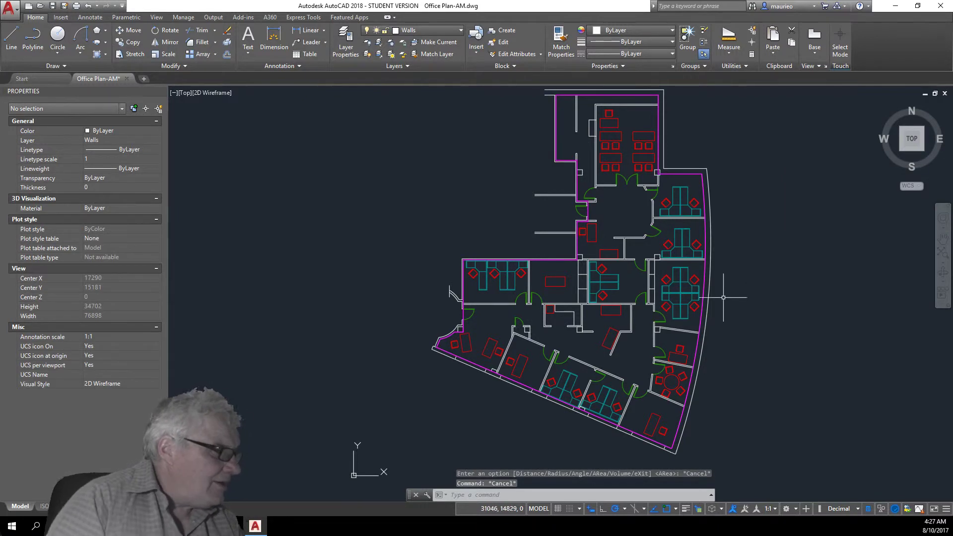
left_click(704, 272)
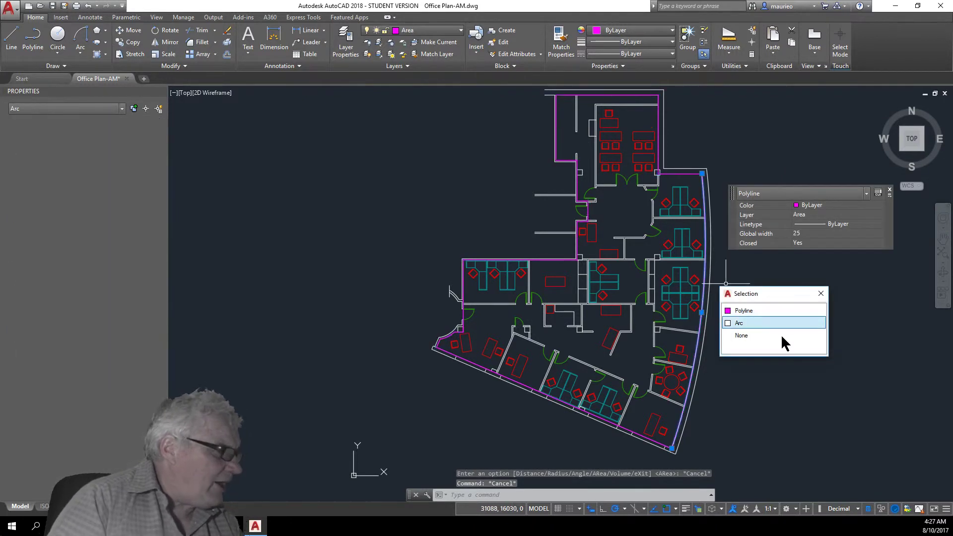
left_click(743, 323)
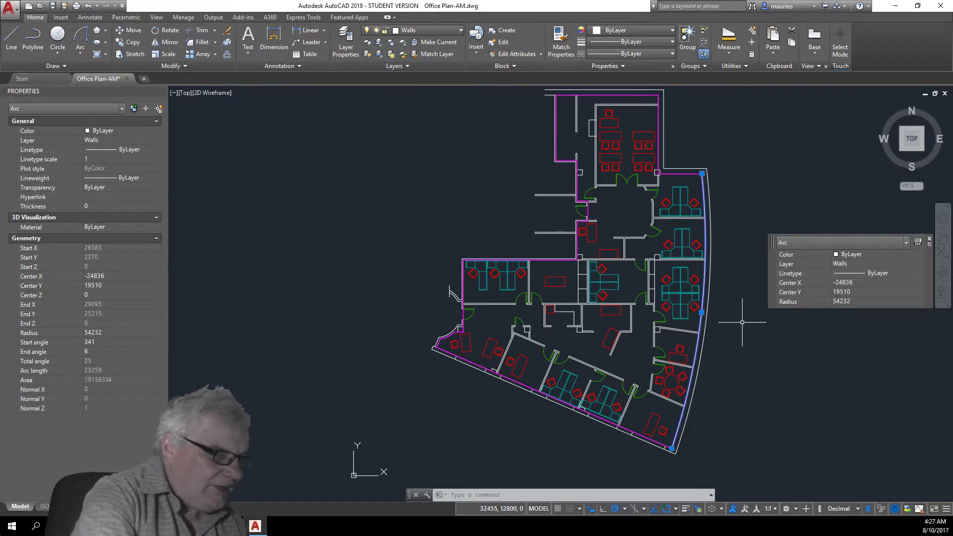
key("Escape")
key("Escape")
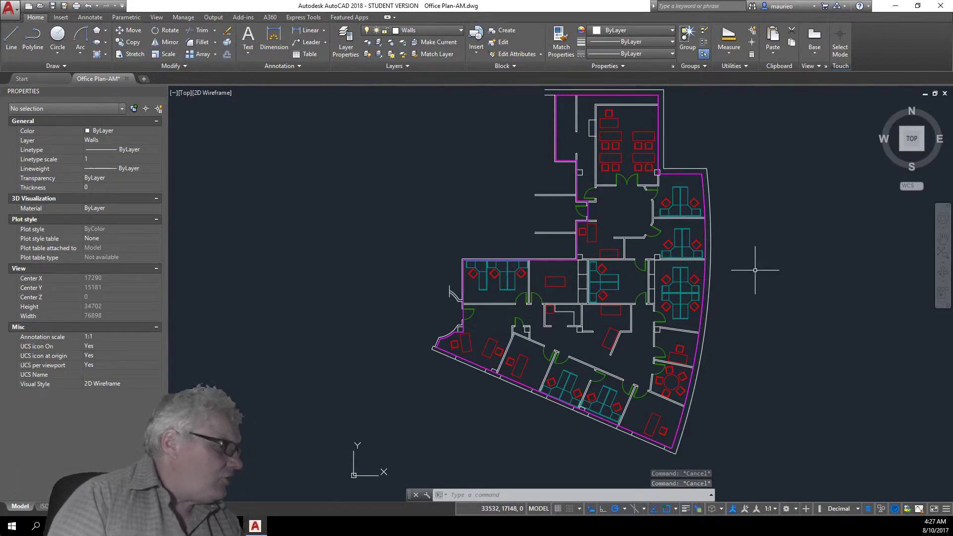
Step: Turn off Selection Cycling
left_click(946, 509)
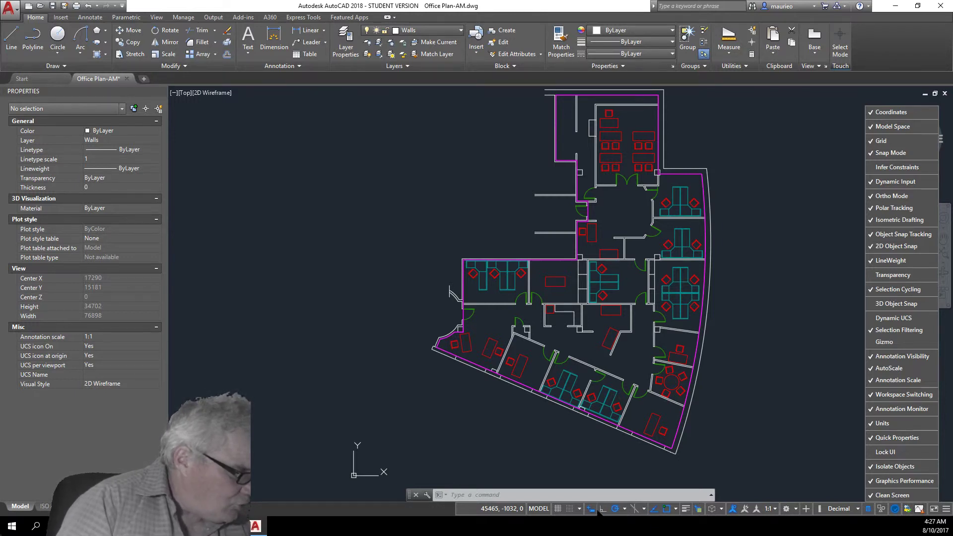
left_click(698, 508)
left_click(698, 508)
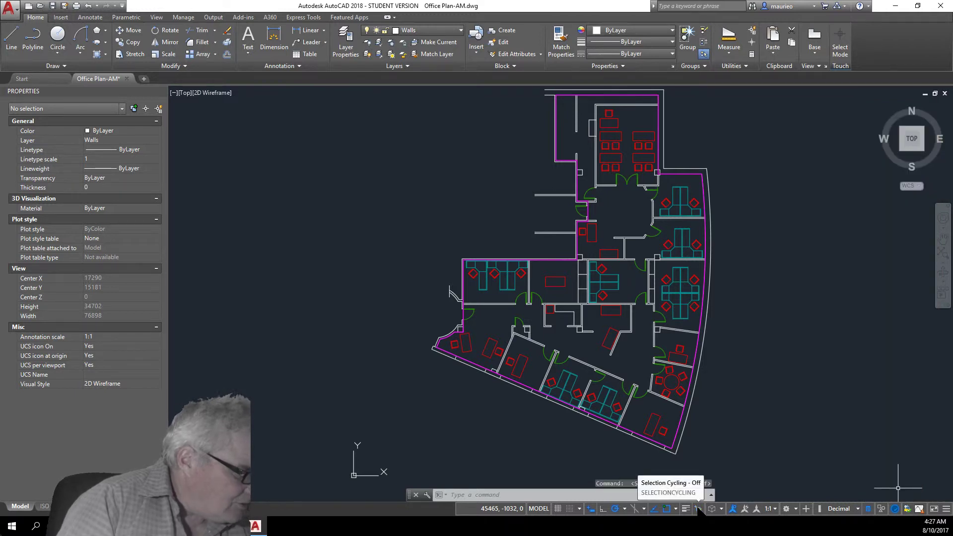
left_click(698, 508)
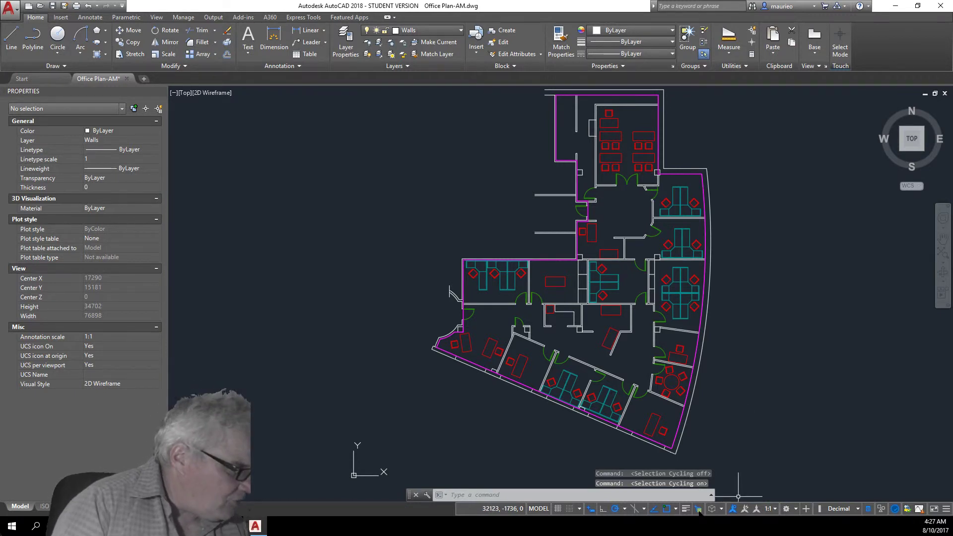
key("ctrl+w")
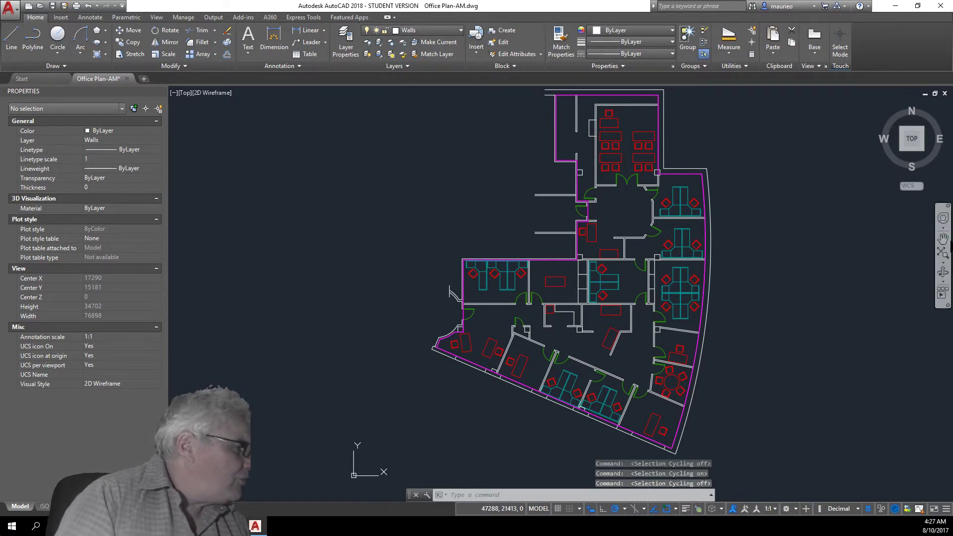
Step: Send the magenta boundary polyline to the back of the draw order
left_click(704, 276)
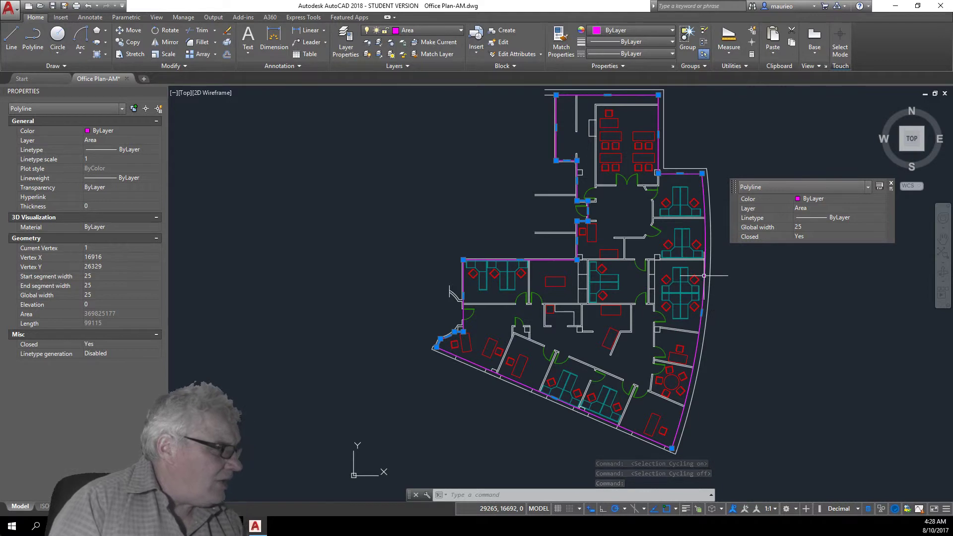
right_click(704, 276)
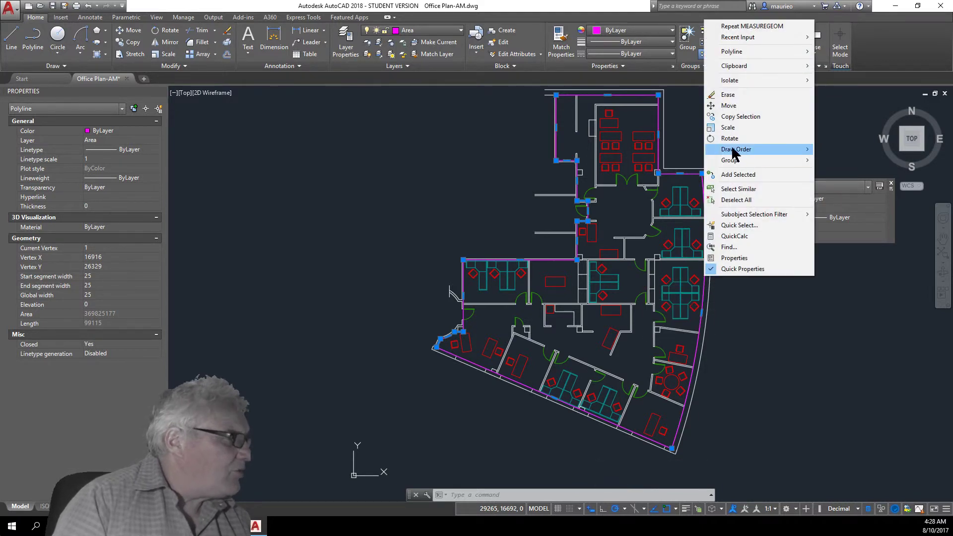
mouse_move(734, 149)
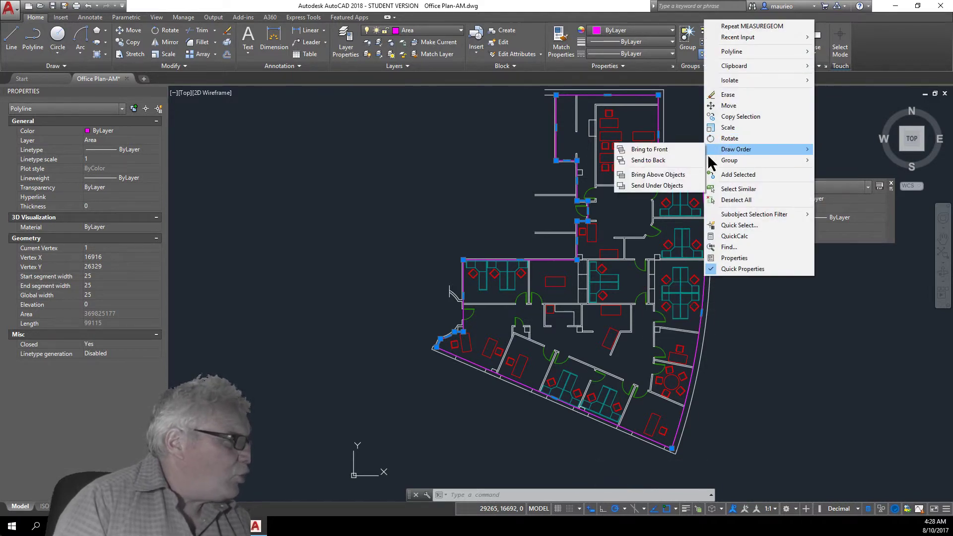
left_click(667, 160)
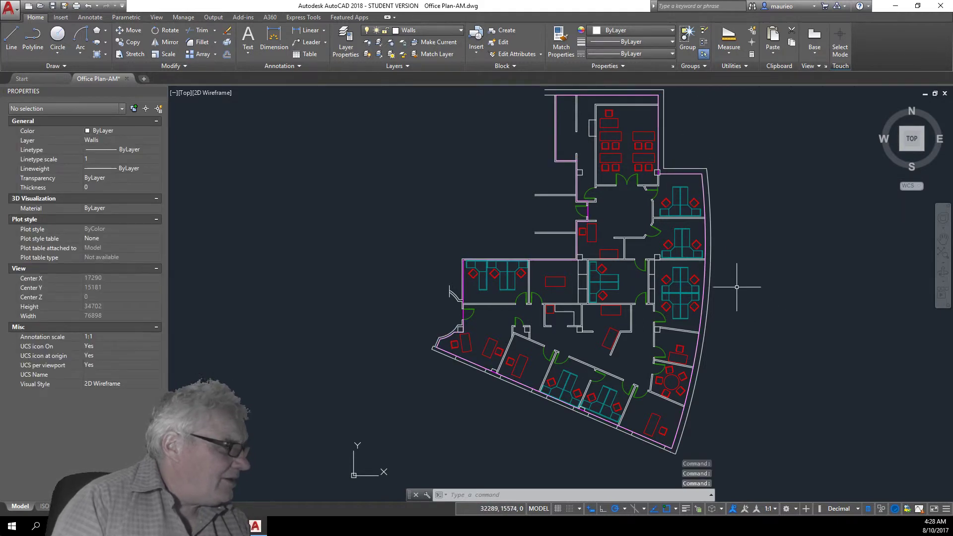
Step: Send the curved east wall's inner arc and the north room's east wall line to the back of the draw order
left_click(706, 276)
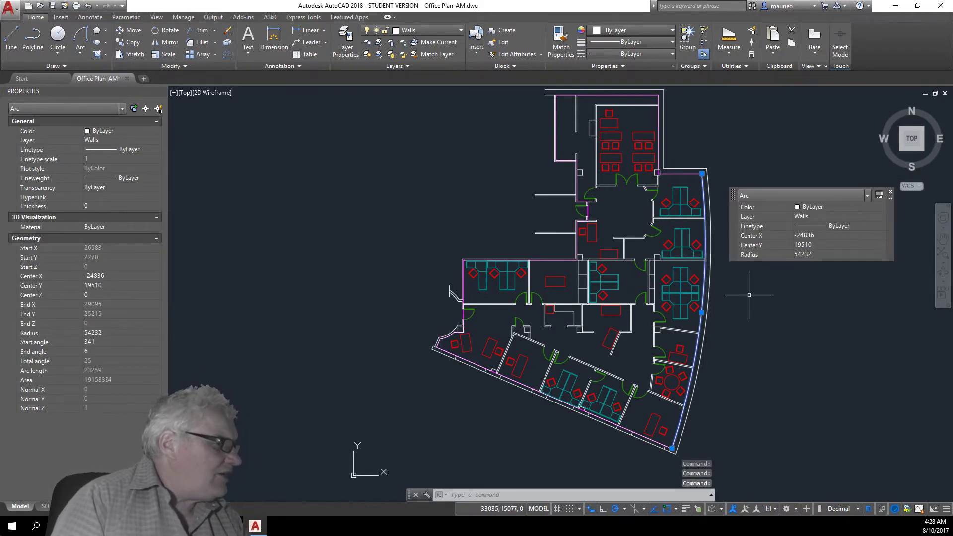
left_click(658, 131)
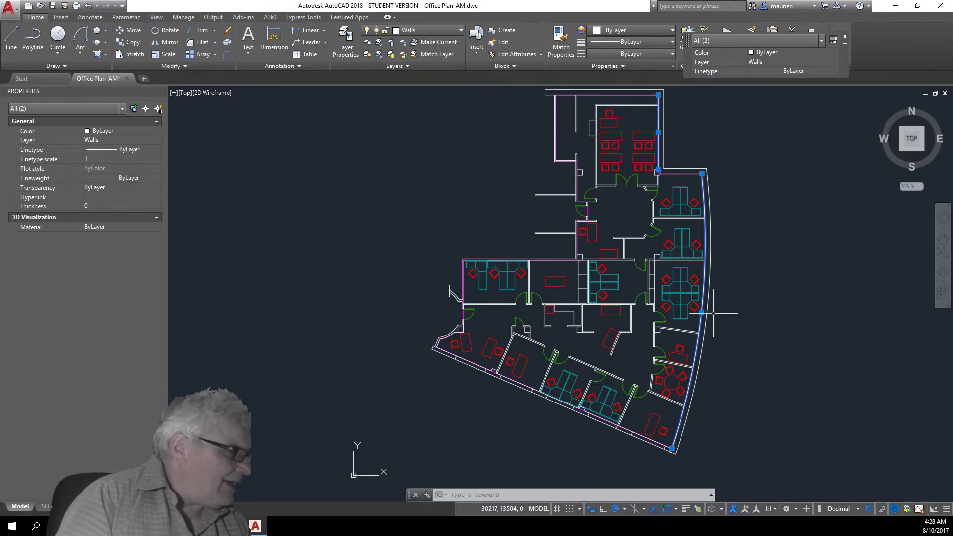
right_click(740, 313)
mouse_move(768, 202)
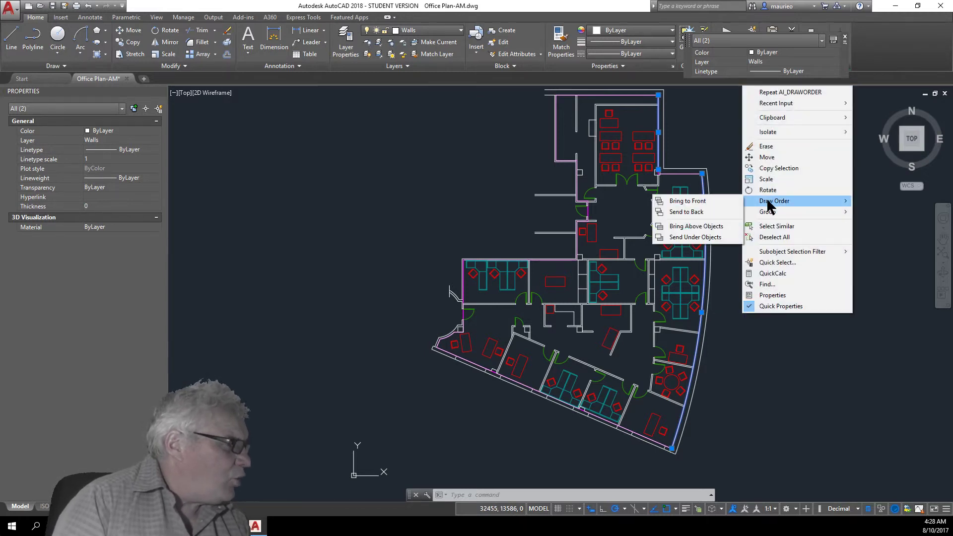
left_click(707, 212)
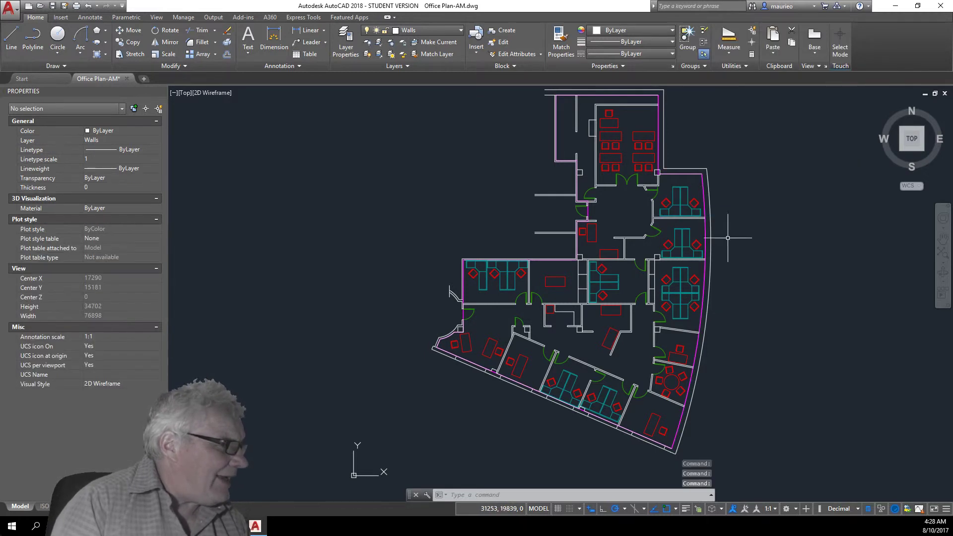
Step: Pick the magenta boundary polyline directly along the curved east wall to check the draw order, and clear the selection
left_click(705, 279)
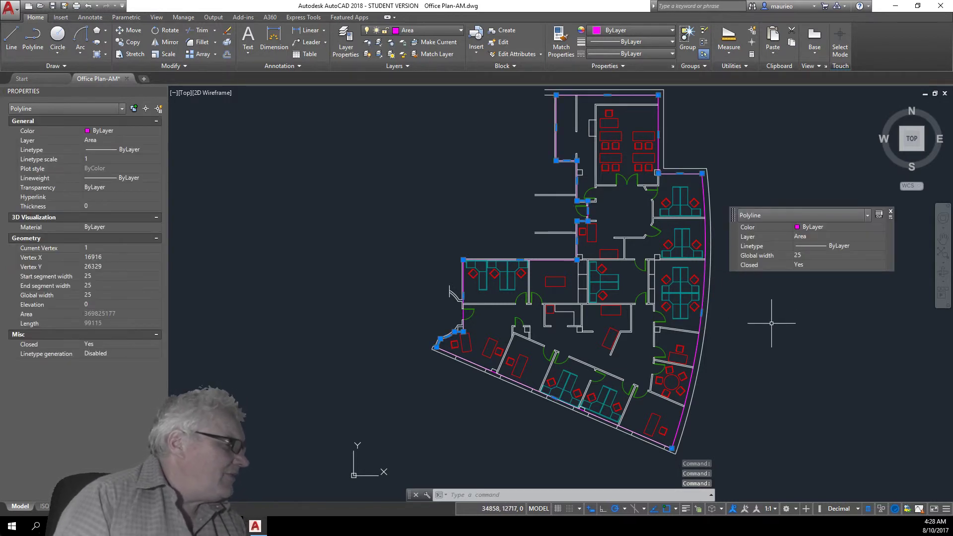
key("Escape")
key("Escape")
key("Escape")
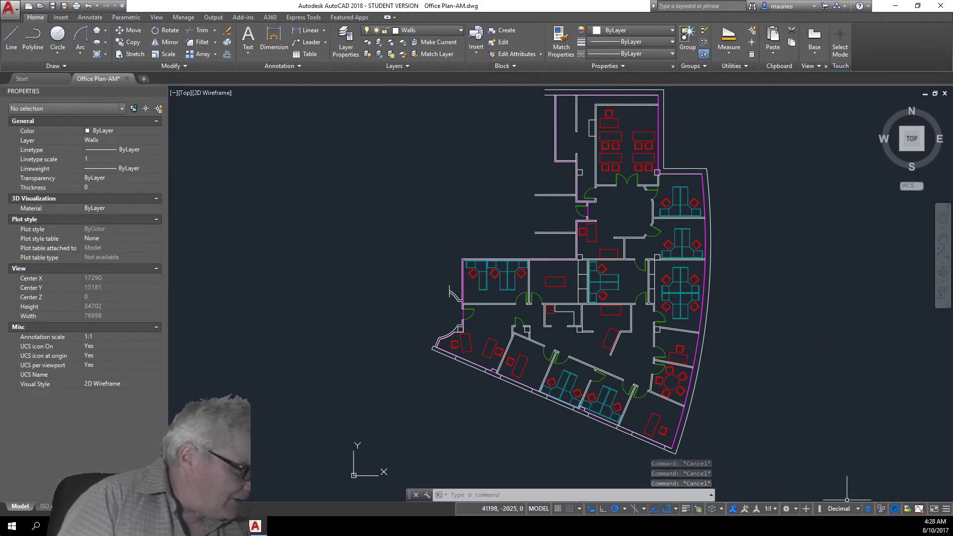
Step: Turn on Selection Cycling and list the overlapping objects at the curved east wall, leaving none selected
left_click(698, 509)
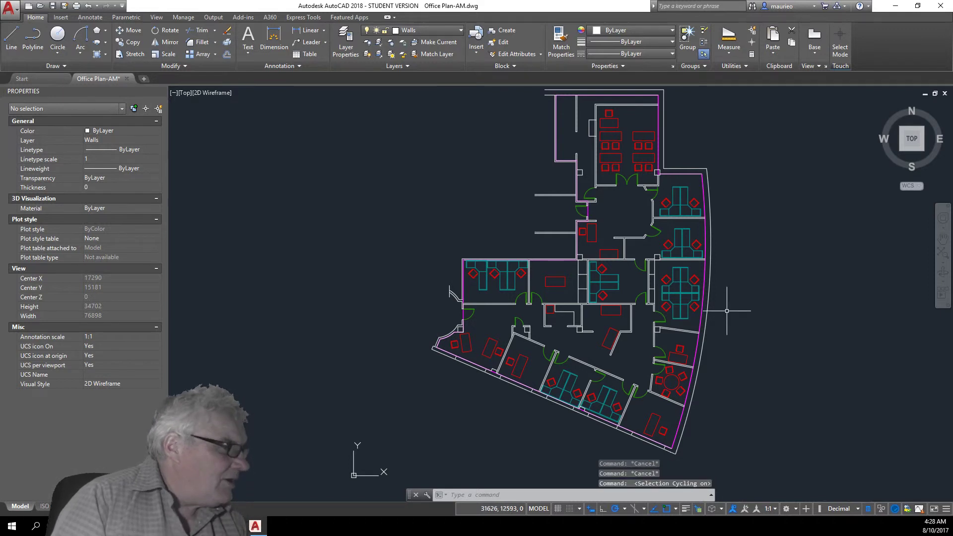
left_click(704, 270)
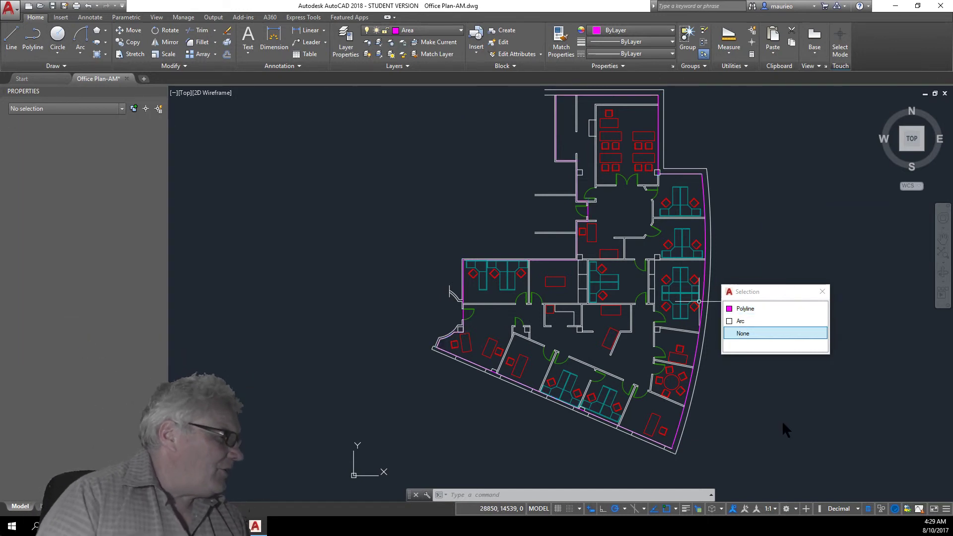
key("Escape")
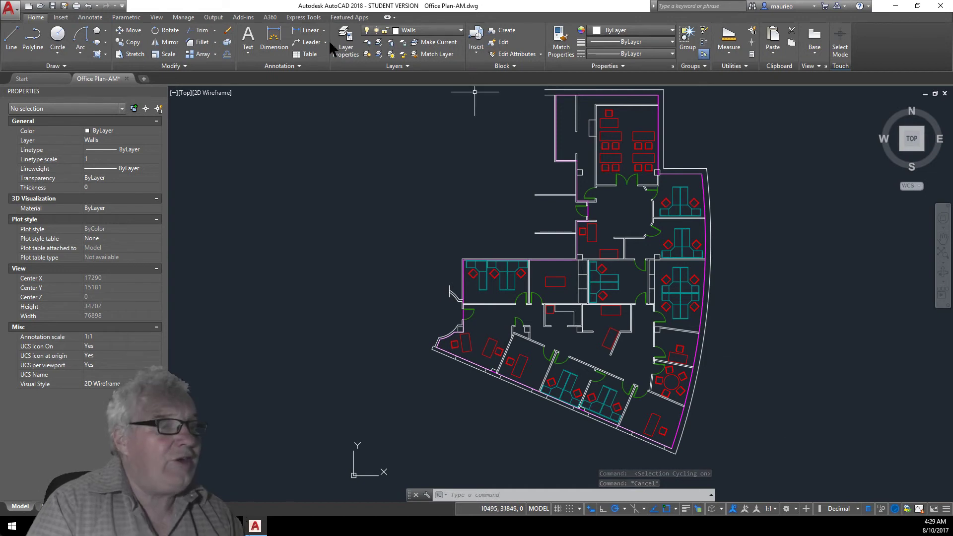
Step: Close the Office Plan-AM drawing without saving the changes
left_click(10, 9)
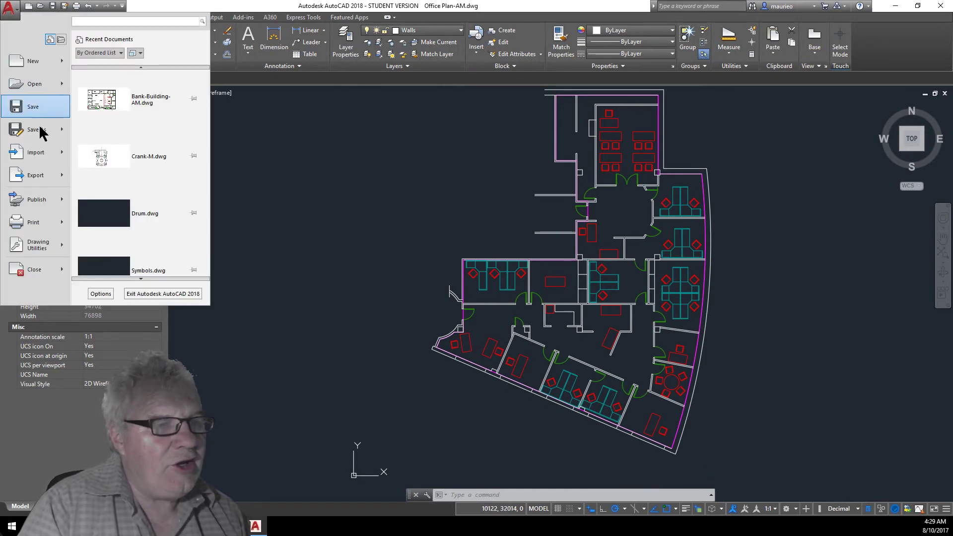
left_click(35, 269)
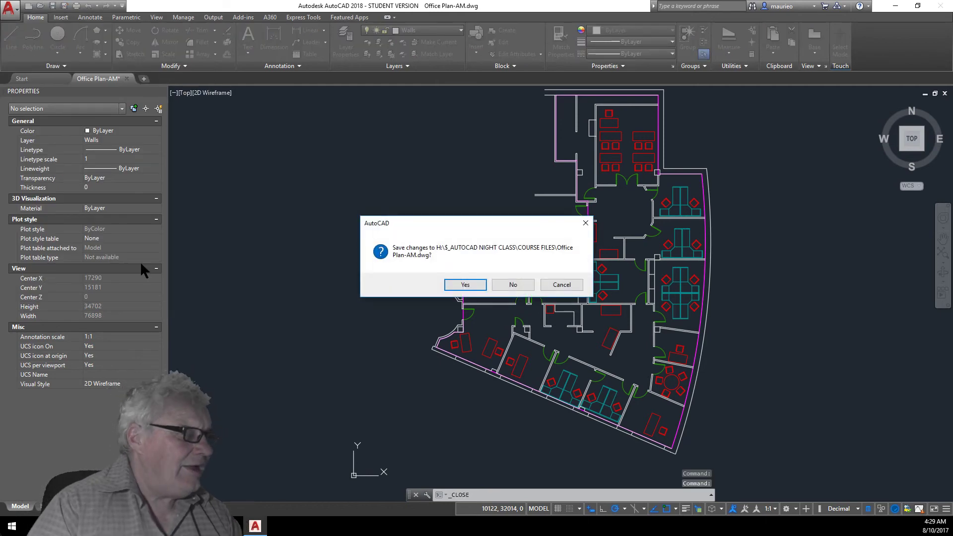
left_click(529, 285)
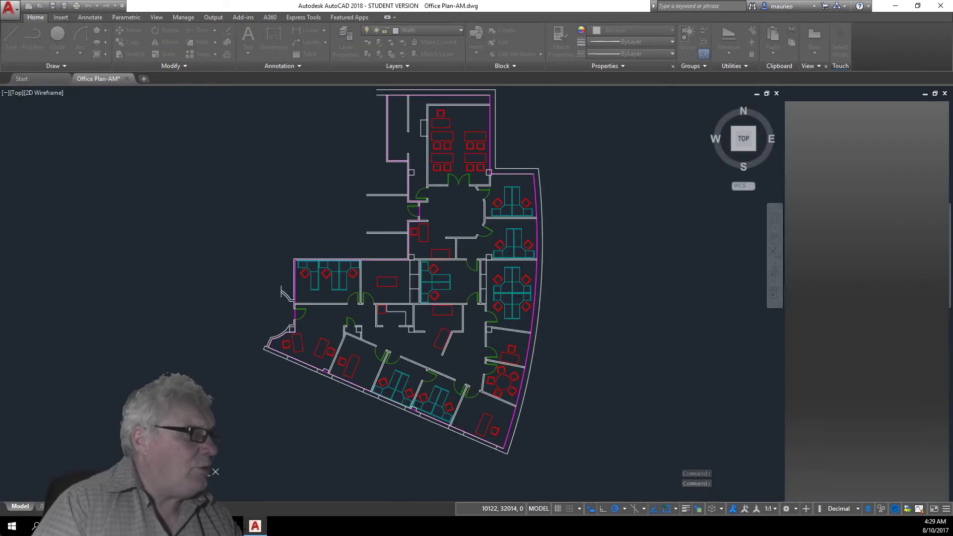